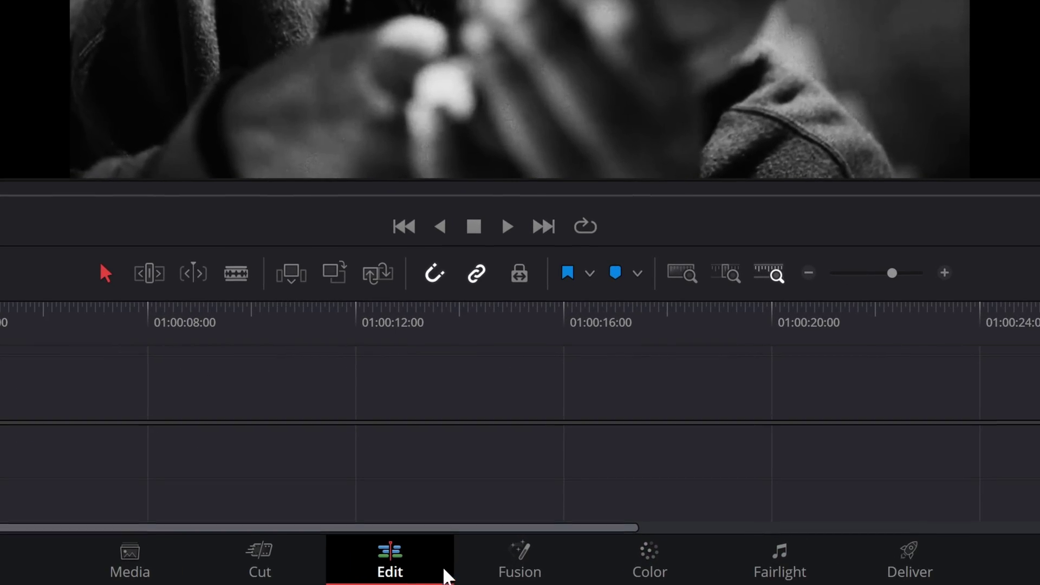
Step: Switch to the Fusion page for the clip to show MediaIn1 linked to MediaOut1
left_click(499, 572)
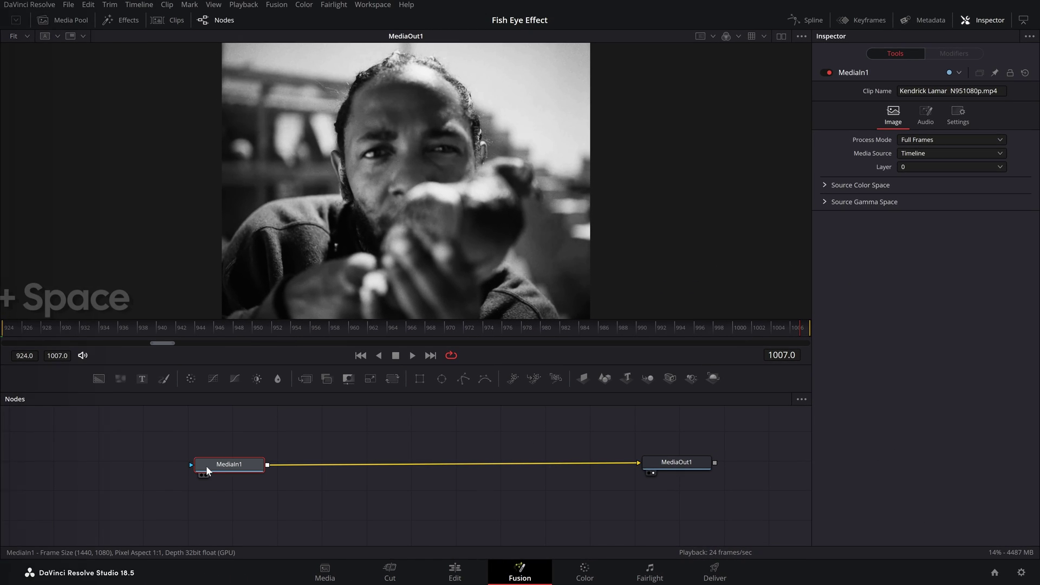
Step: Insert a Dent tool between MediaIn1 and MediaOut1 using the tool search
key("shift+space")
type("prismdent")
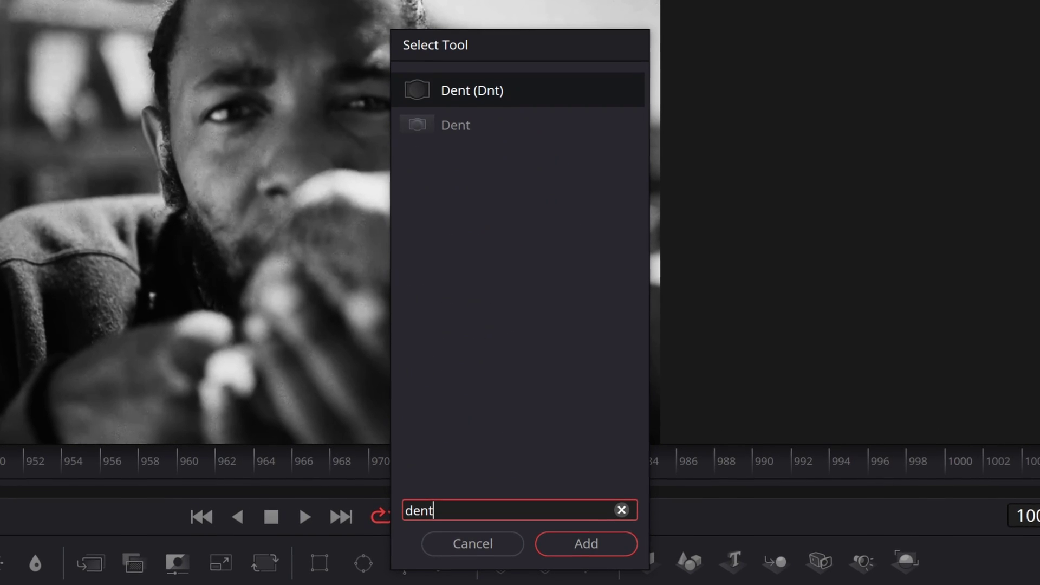
key("Return")
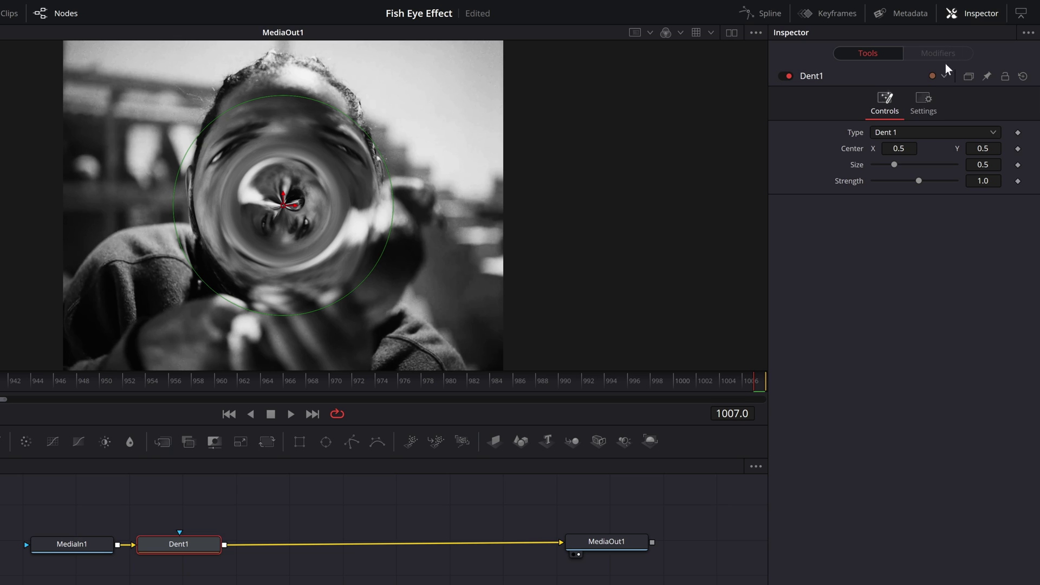
Step: Set Dent1 to the Dent 2 type with a Strength of 0.41
left_click(903, 131)
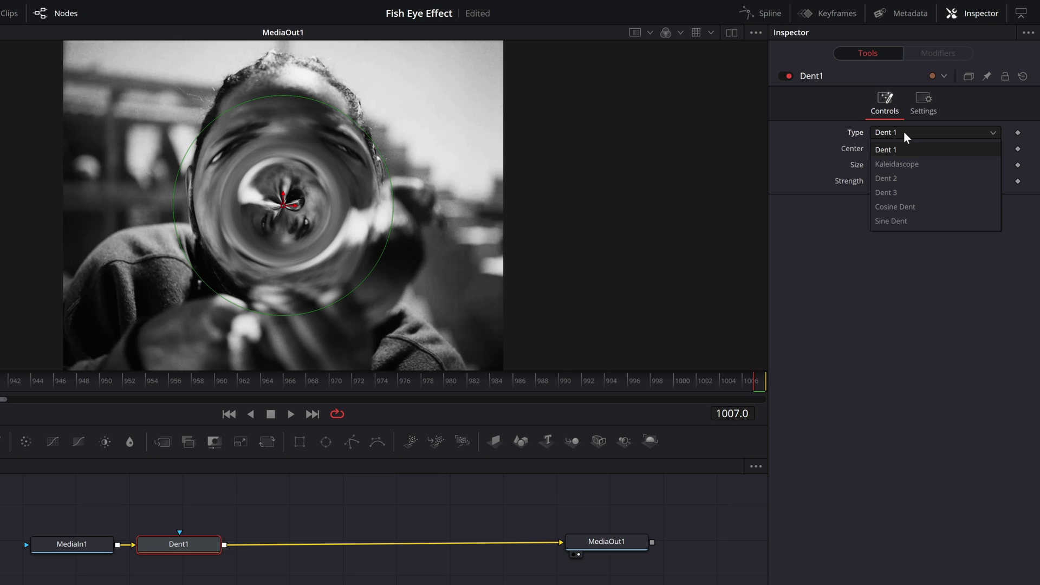
left_click(899, 175)
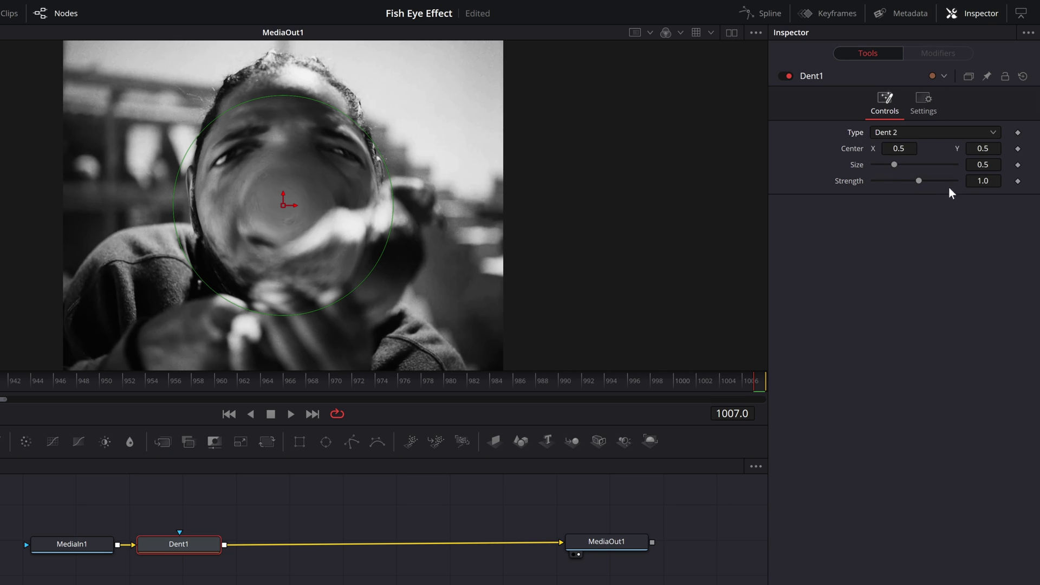
left_click(983, 181)
type("0")
key("Tab")
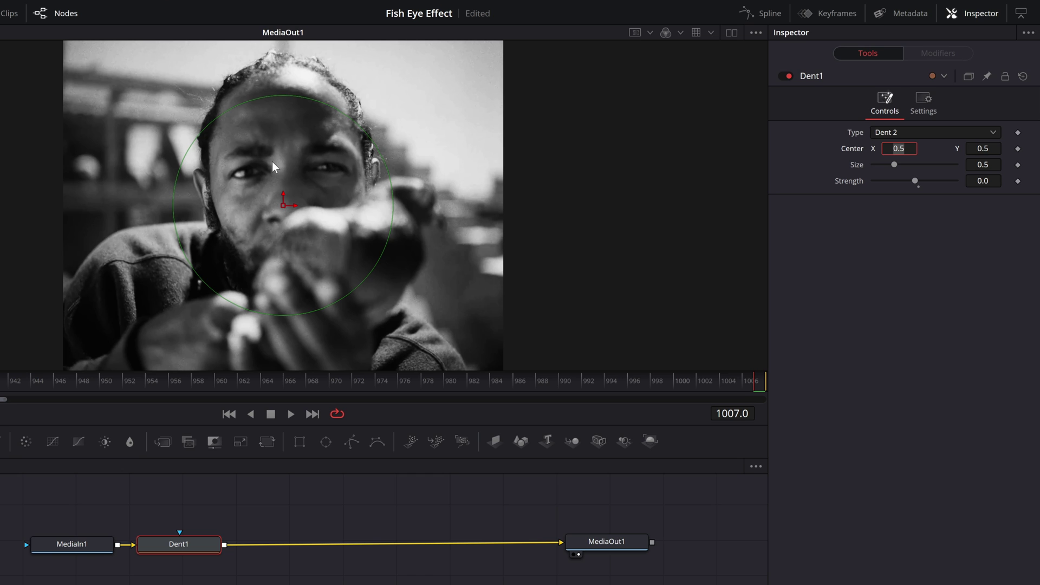
left_click(983, 180)
type("0.41")
key("Return")
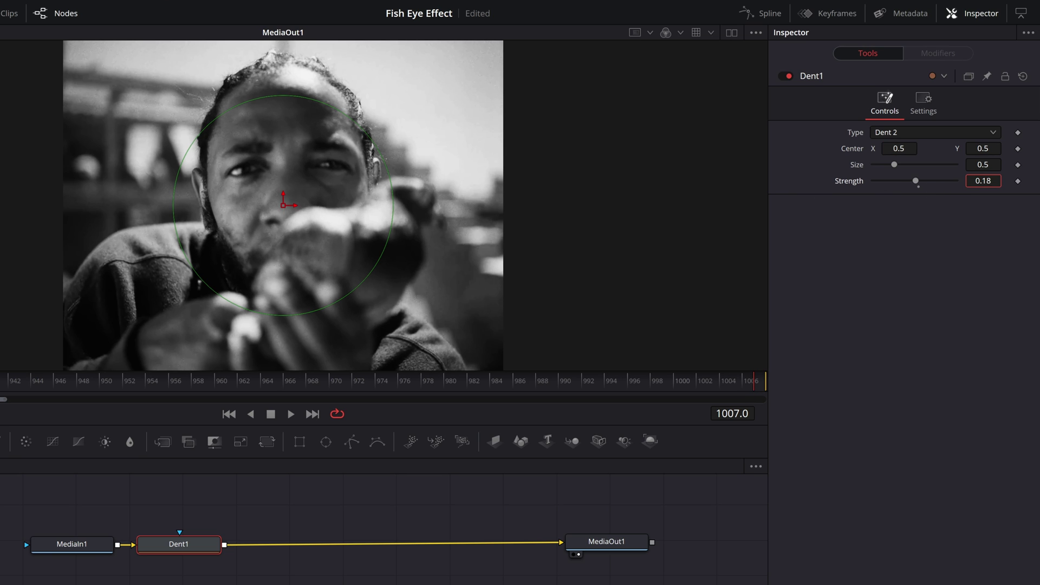
Step: Jump back to frame 942 and play the clip to preview the bulge
left_click(20, 379)
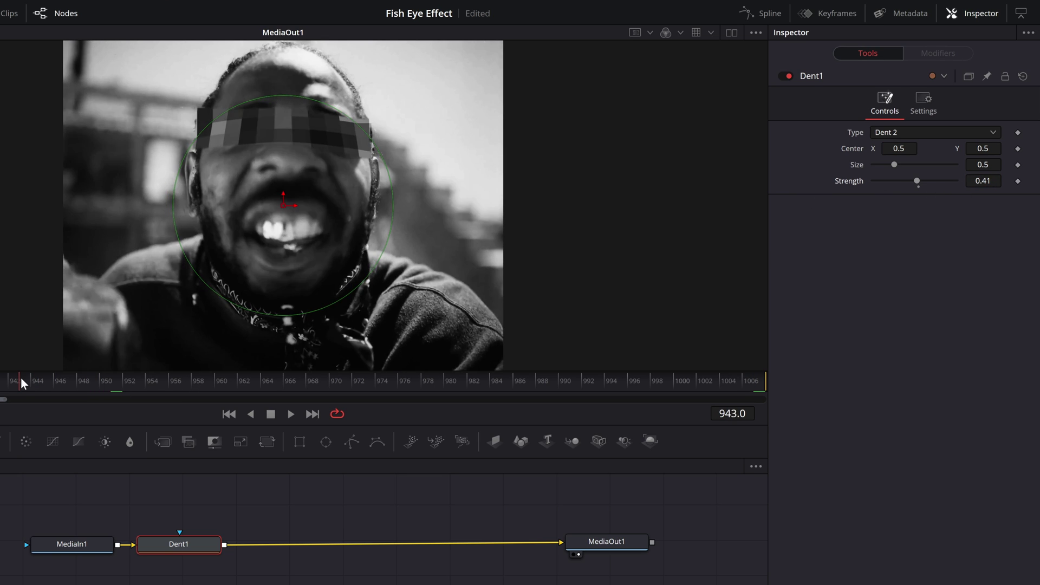
key("space")
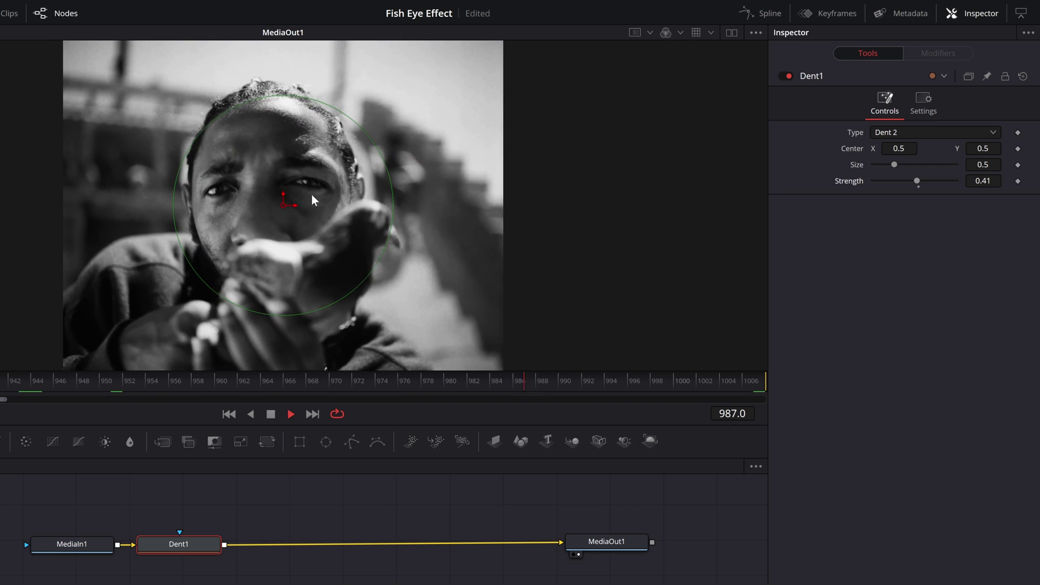
key("space")
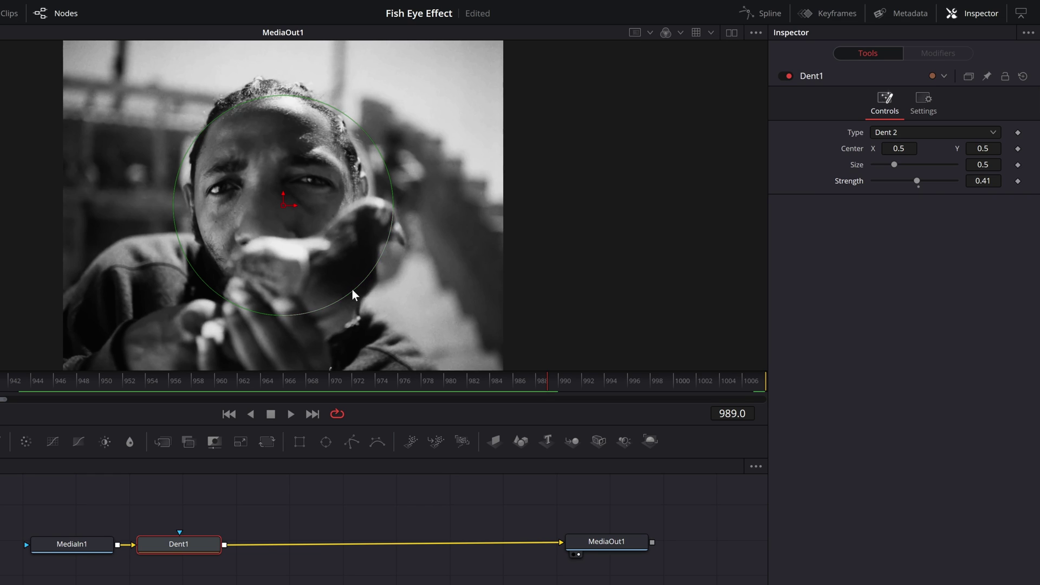
Step: Enlarge the dent circle in the viewer to a Size of about 0.718655
left_click_drag(352, 289, 361, 304)
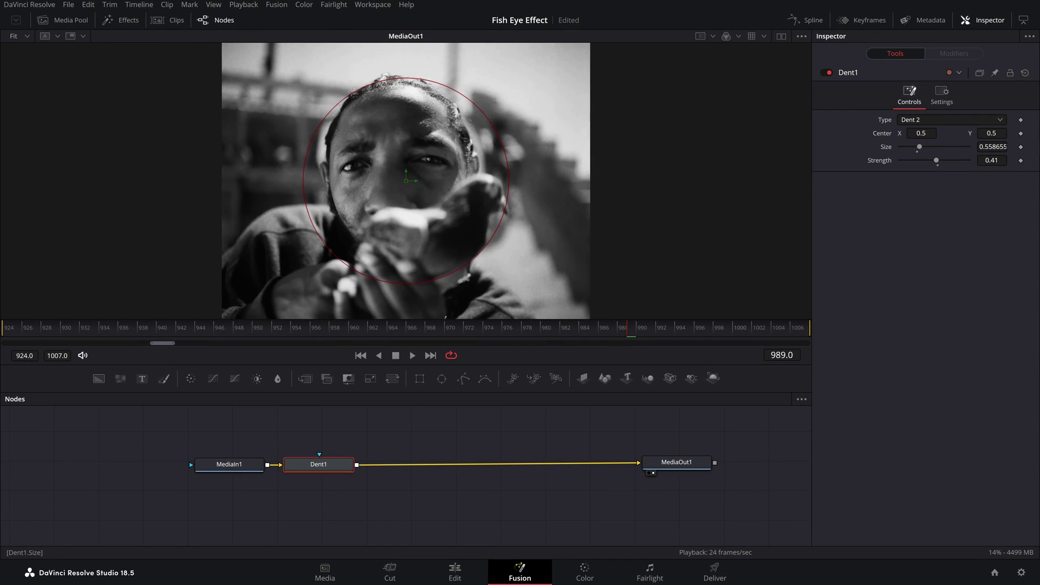
scroll(992, 146, "up", 13)
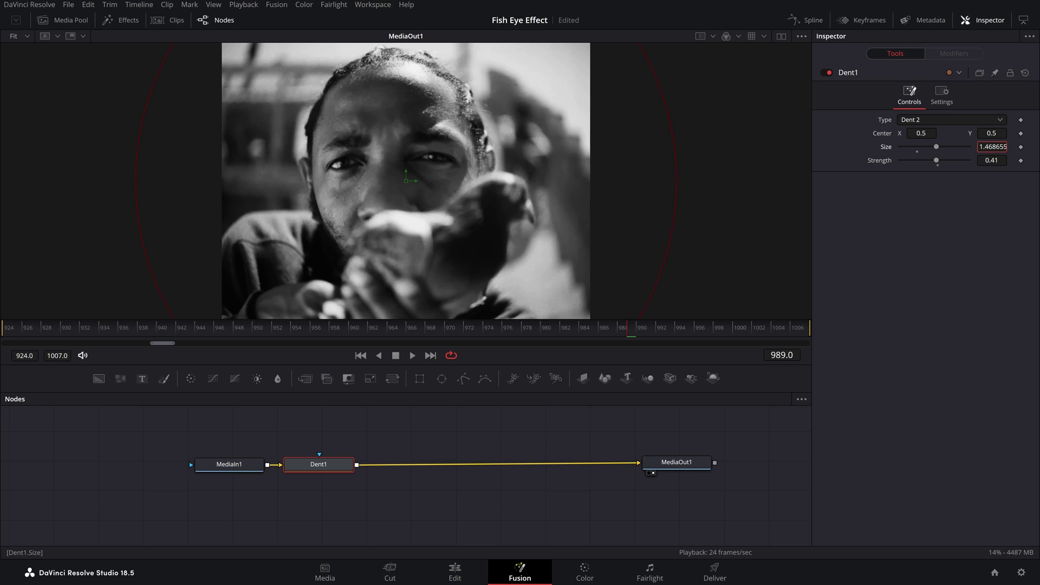
scroll(992, 146, "up", 15)
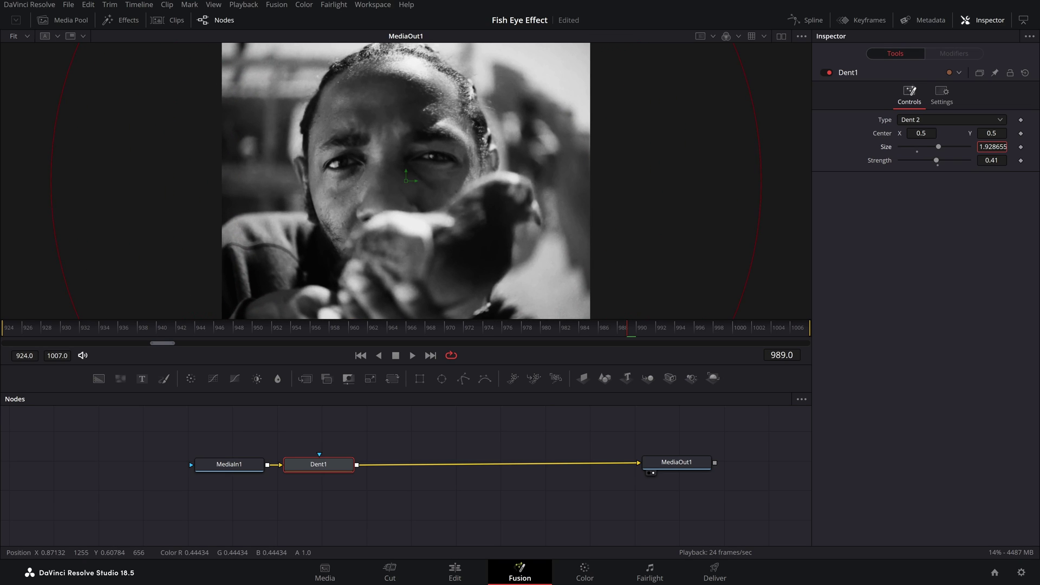
scroll(993, 147, "down", 20)
scroll(993, 147, "up", 1)
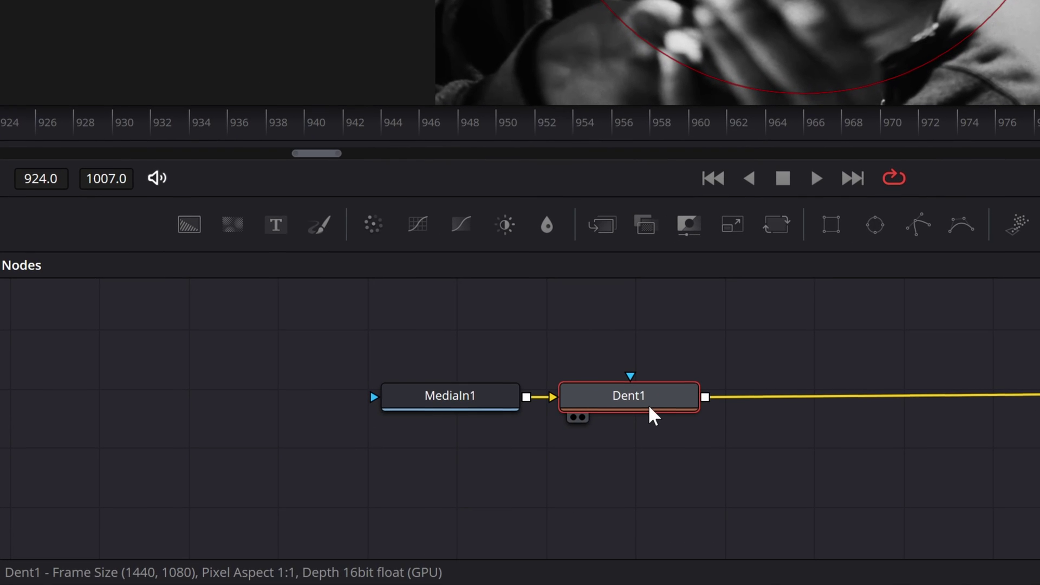
Step: Add a black Background1 merged with Dent1 through Merge1, and select it
left_click(186, 232)
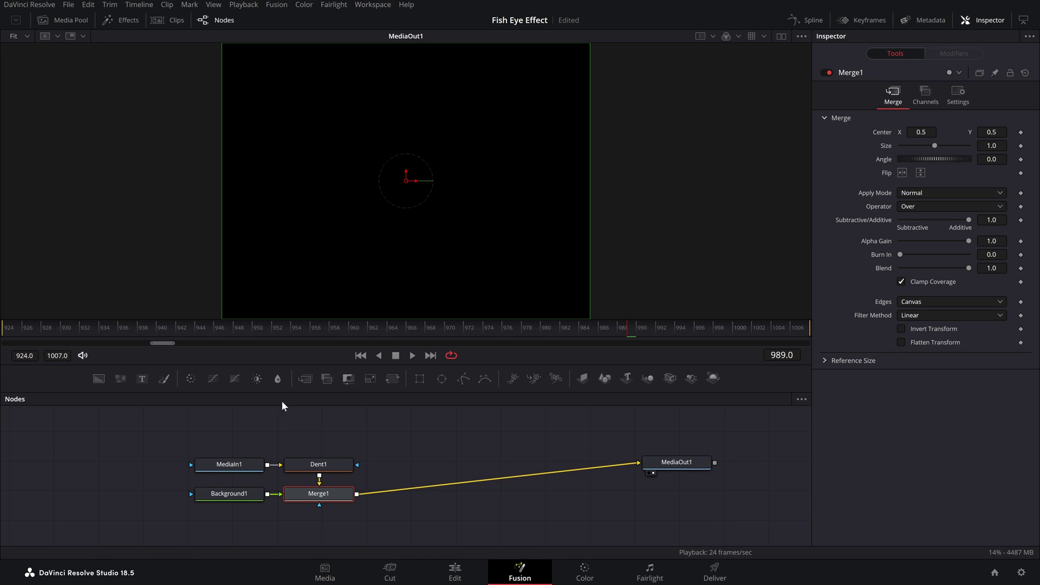
left_click(240, 494)
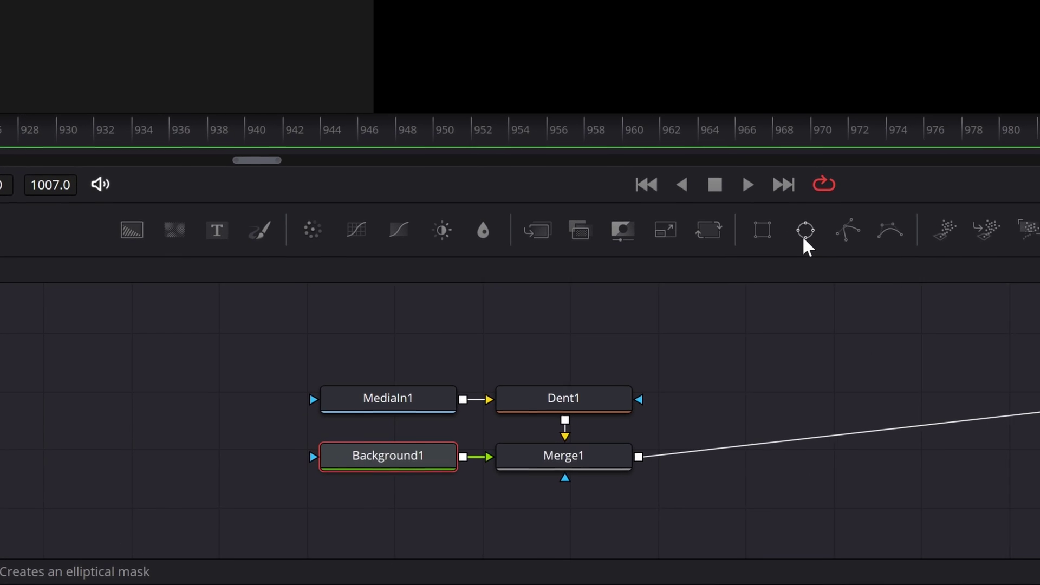
Step: Mask Background1 with an inverted Ellipse enlarged to about 0.716 around the face
left_click_drag(817, 236, 174, 465)
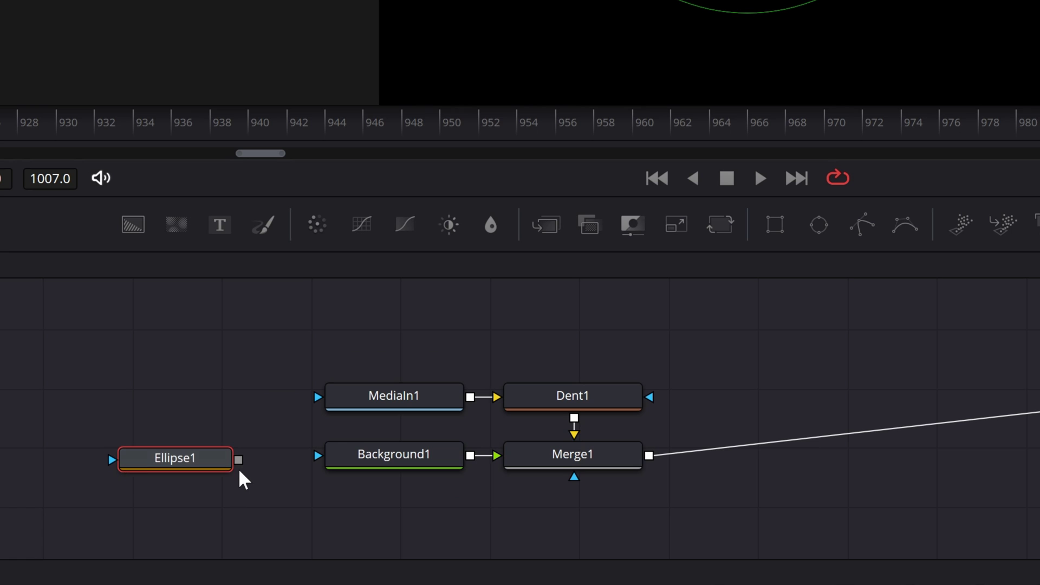
left_click_drag(239, 462, 373, 456)
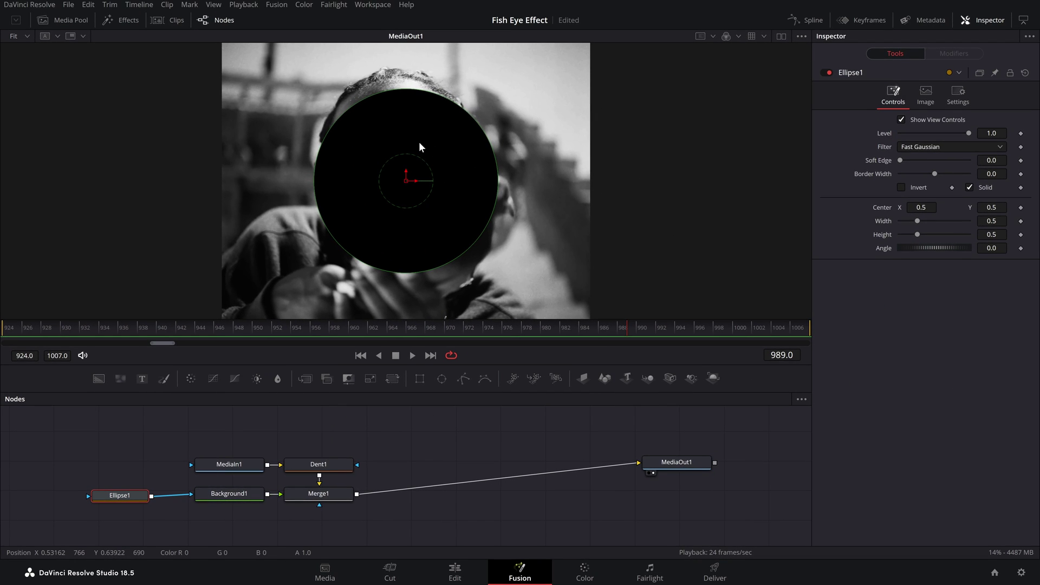
left_click(900, 187)
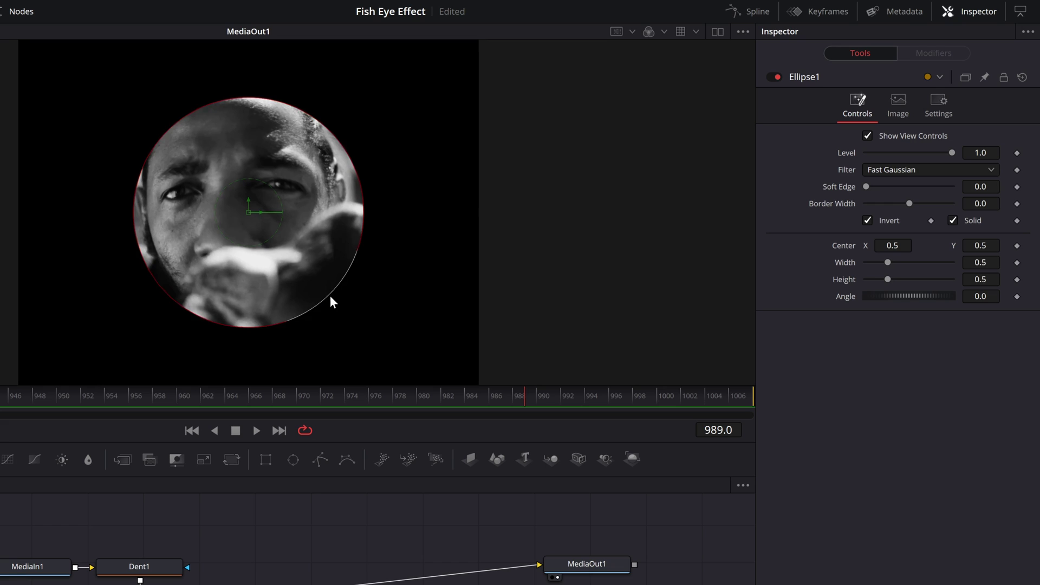
left_click_drag(330, 294, 365, 328)
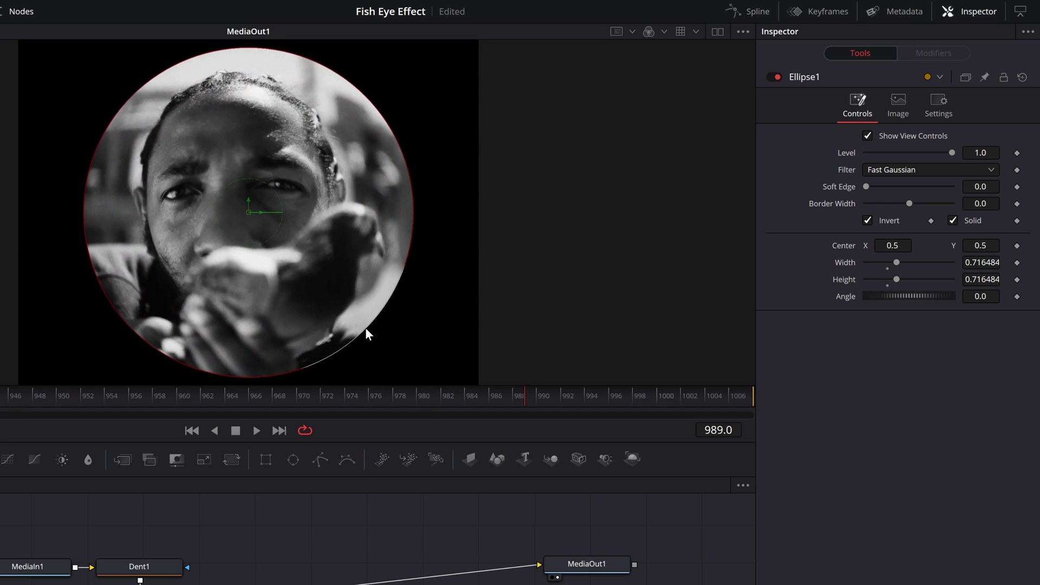
left_click(329, 532)
Step: Play the clip to preview the circular window, then save the project
key("space")
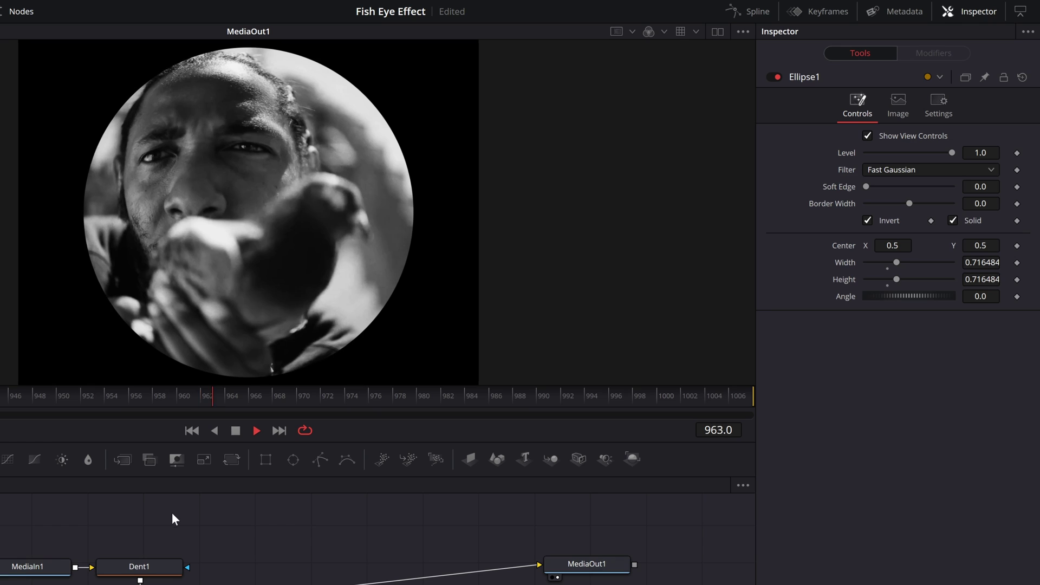
key("space")
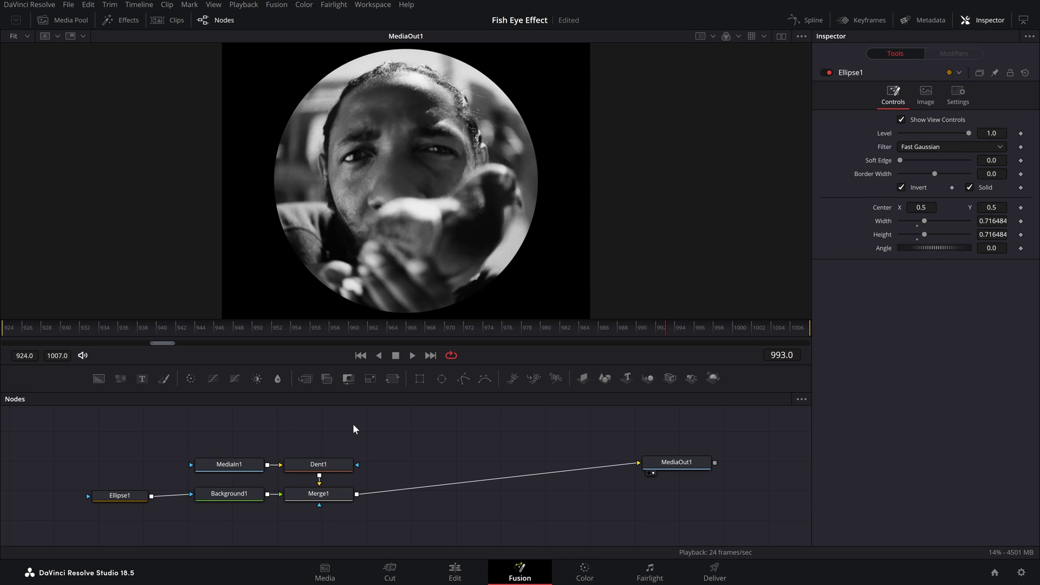
key("ctrl+s")
Step: Set Ellipse1's Soft Edge to 0.052 to feather the vignette
left_click_drag(405, 537, 44, 425)
left_click(347, 536)
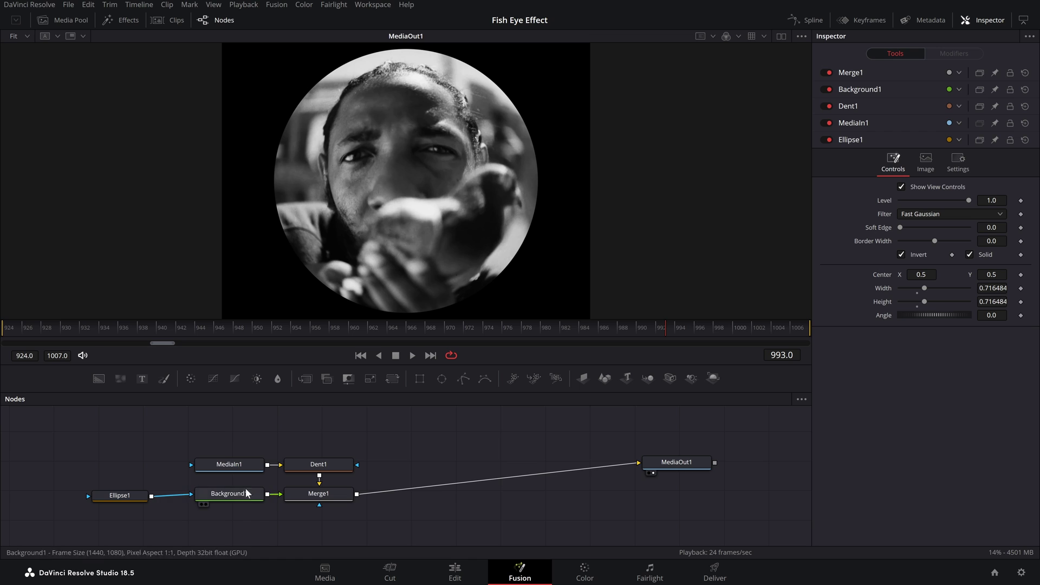
left_click(138, 495)
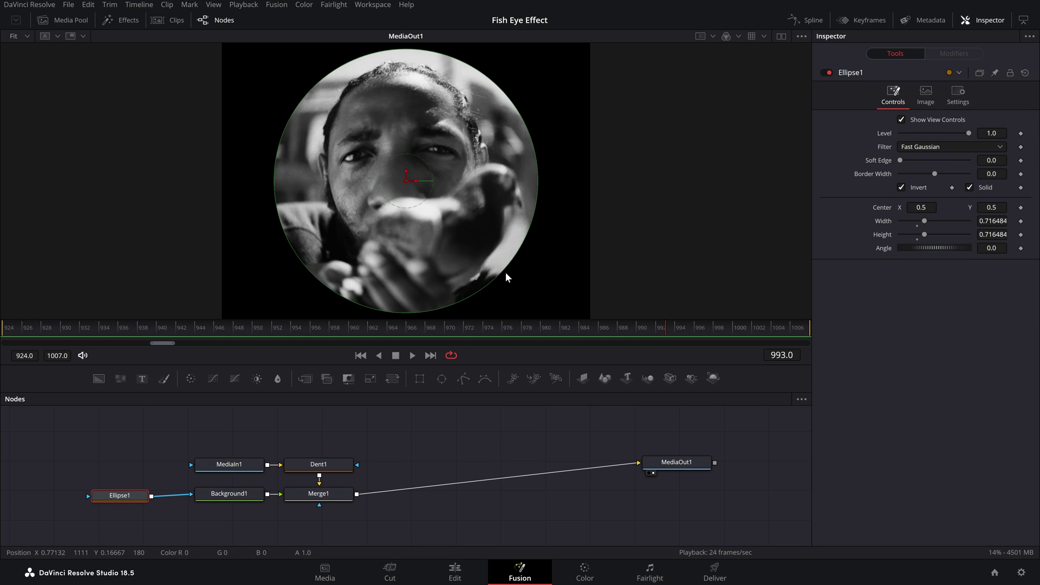
left_click_drag(899, 161, 918, 162)
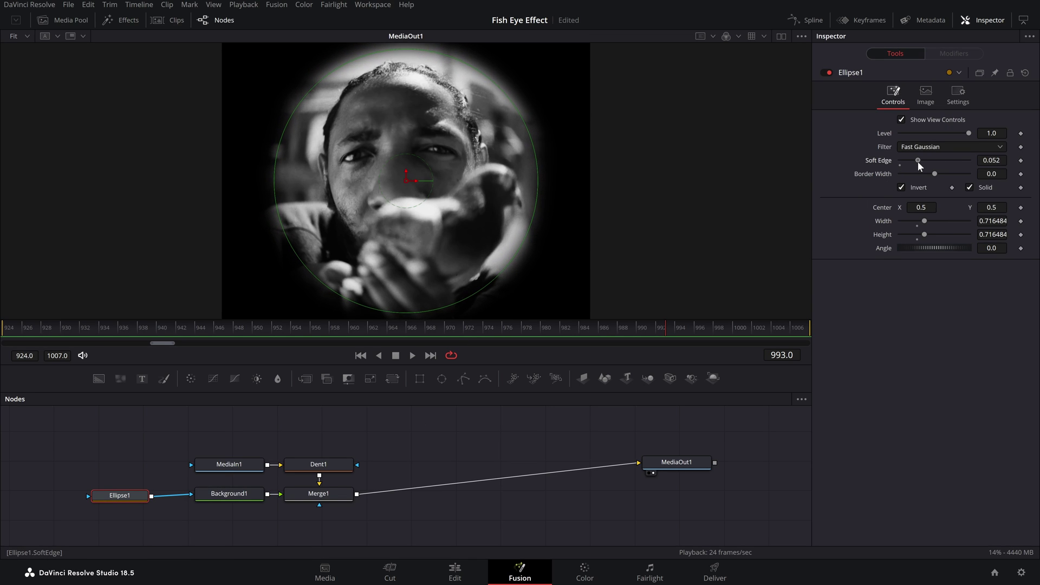
left_click(476, 431)
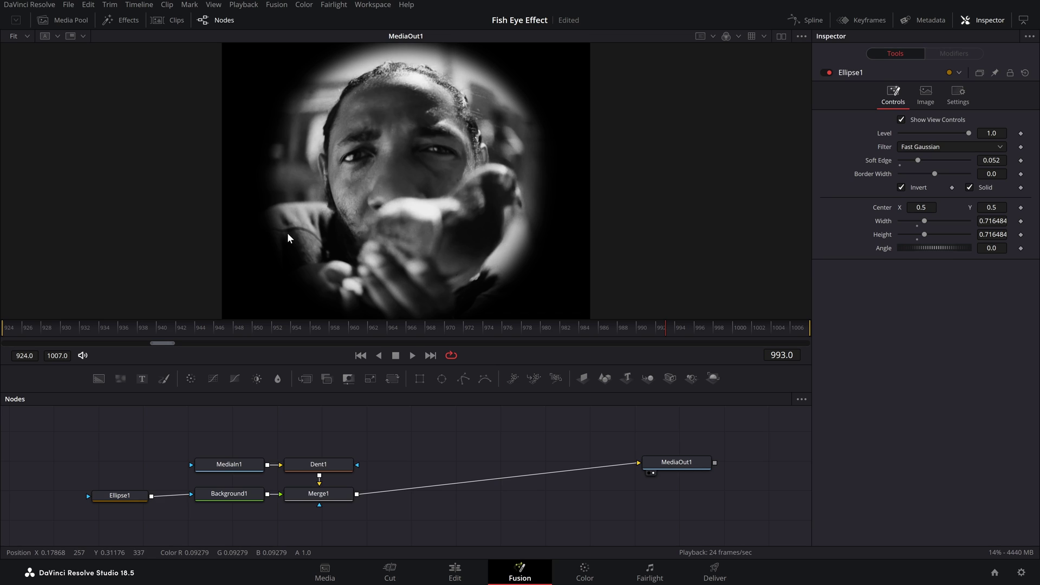
Step: Insert a Blur after Merge1 and raise its Blur Size to about 34.6
left_click(339, 494)
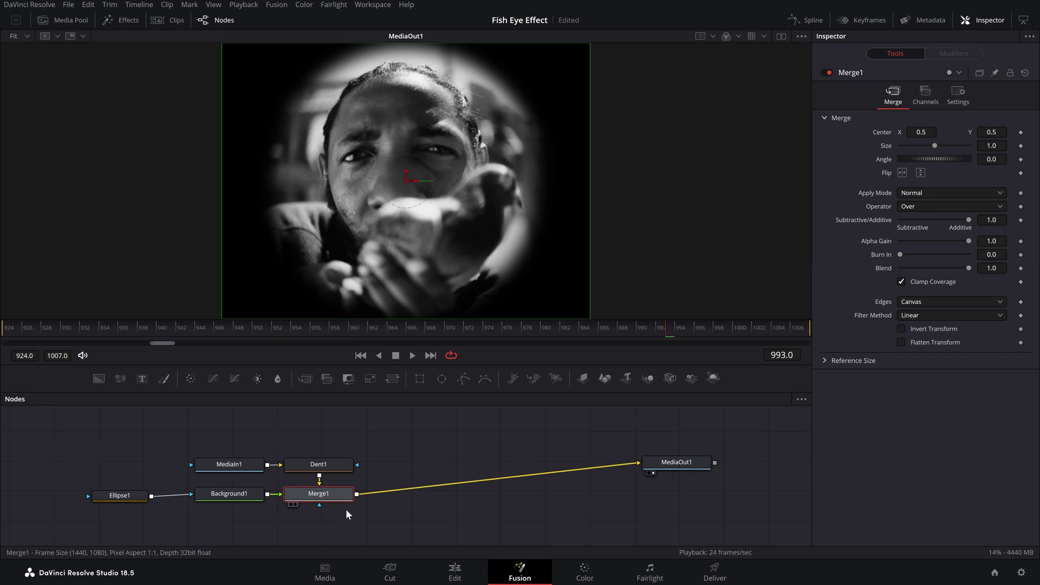
key("shift+space")
type("blur")
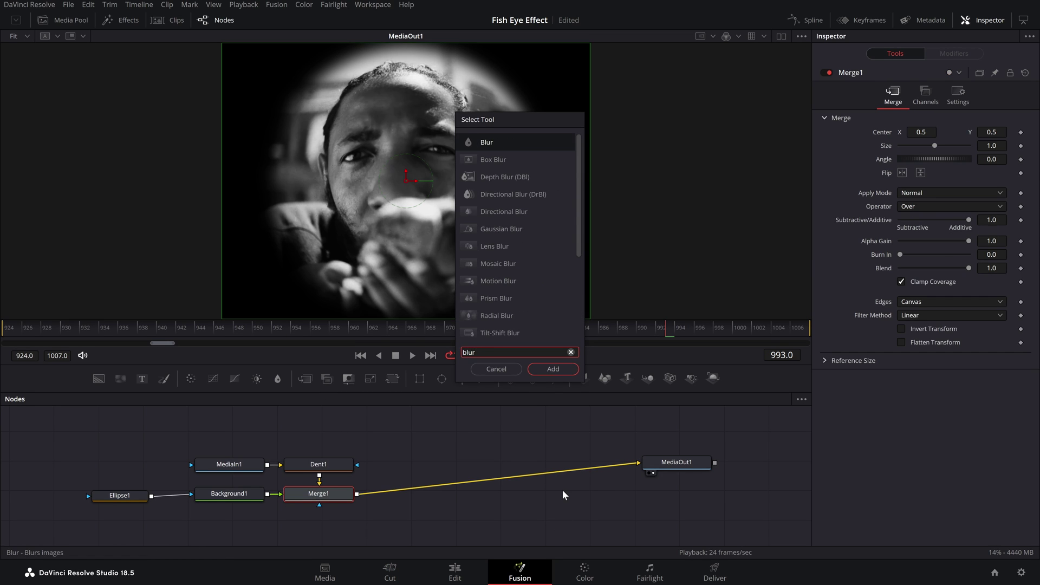
key("Return")
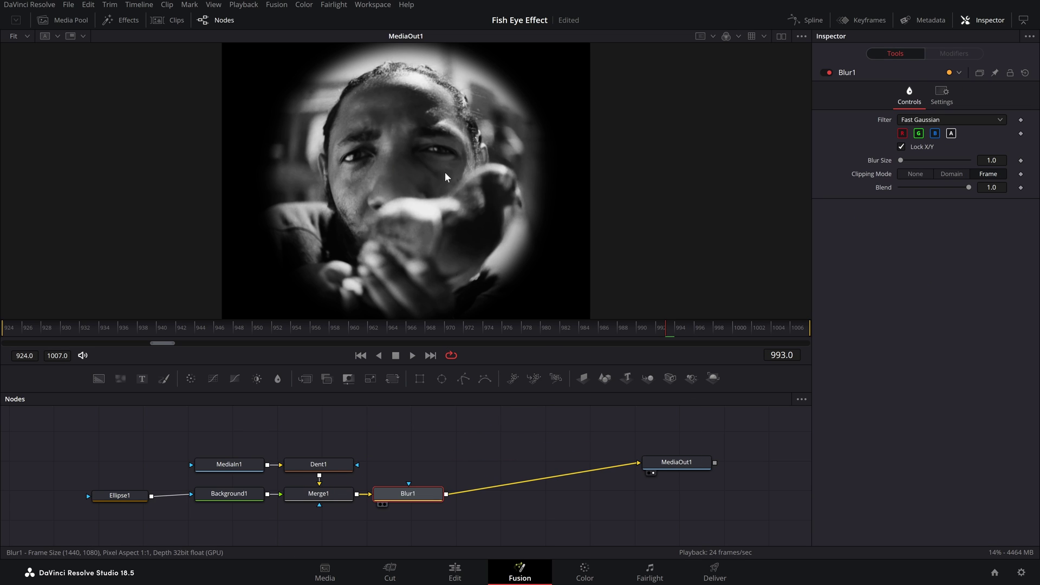
left_click_drag(901, 160, 925, 161)
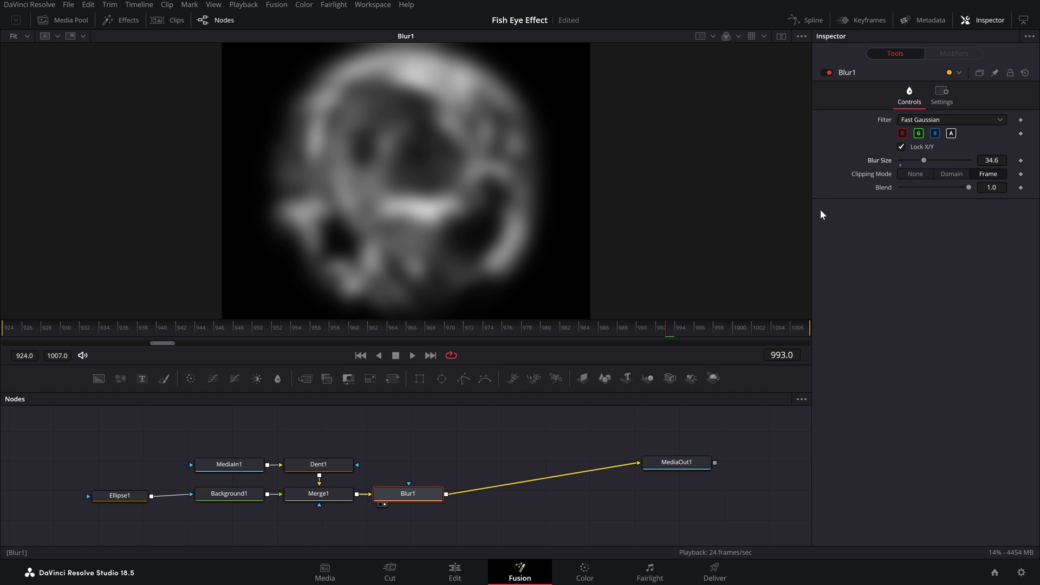
Step: Mask Blur1 with an inverted Ellipse2 enlarged to about 0.68 around the face
left_click(441, 378)
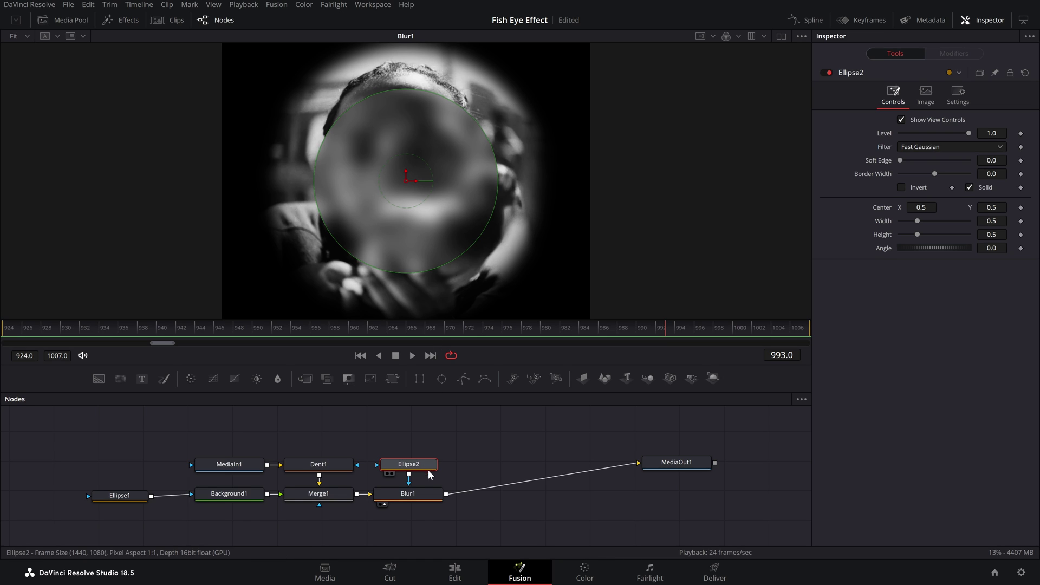
left_click(902, 188)
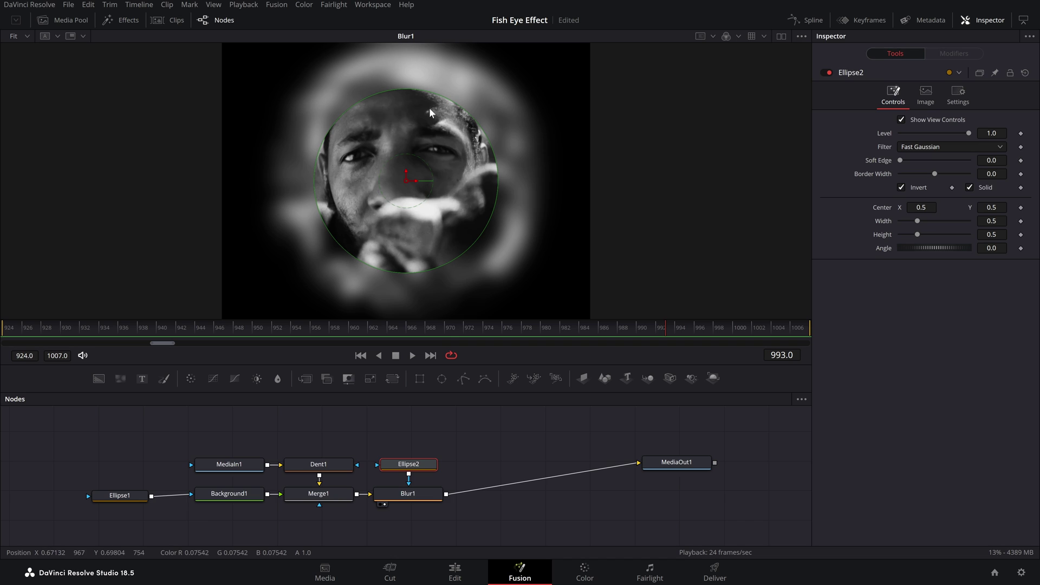
left_click_drag(468, 253, 488, 276)
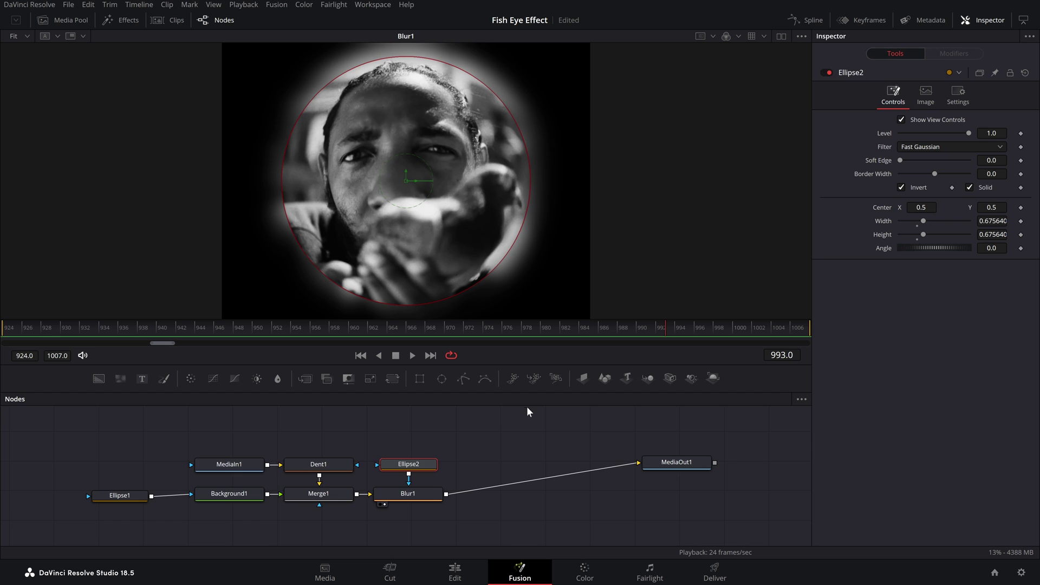
left_click(525, 423)
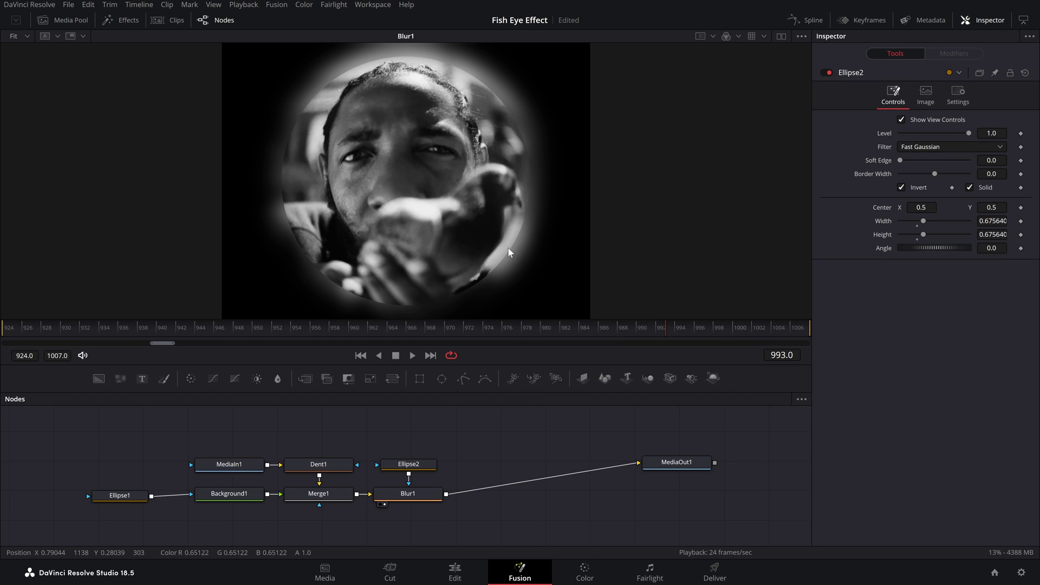
Step: Raise Ellipse2's Soft Edge to about 0.07 for a gentler transition
left_click(414, 469)
left_click_drag(901, 161, 925, 163)
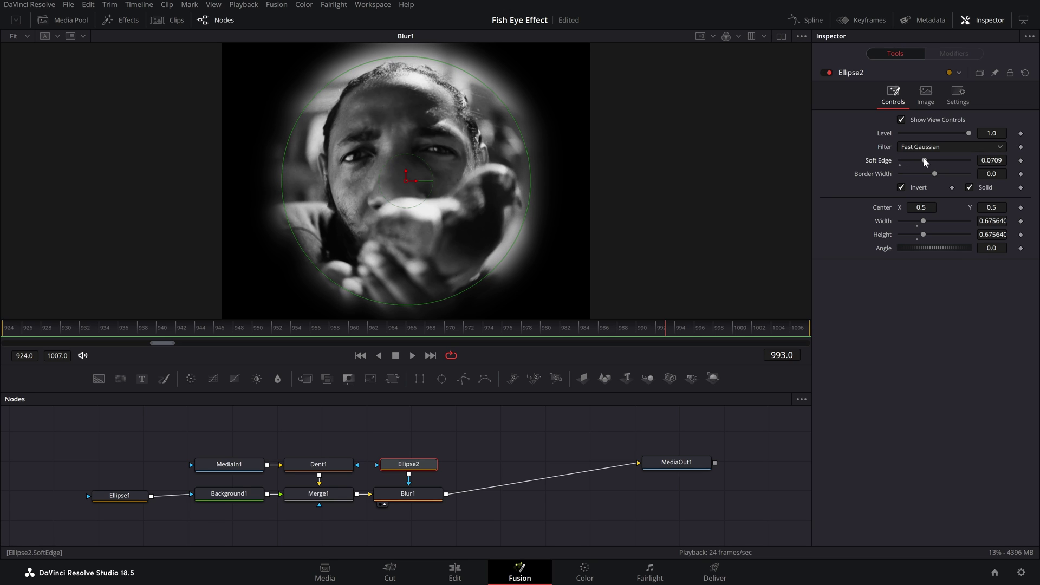
left_click(472, 455)
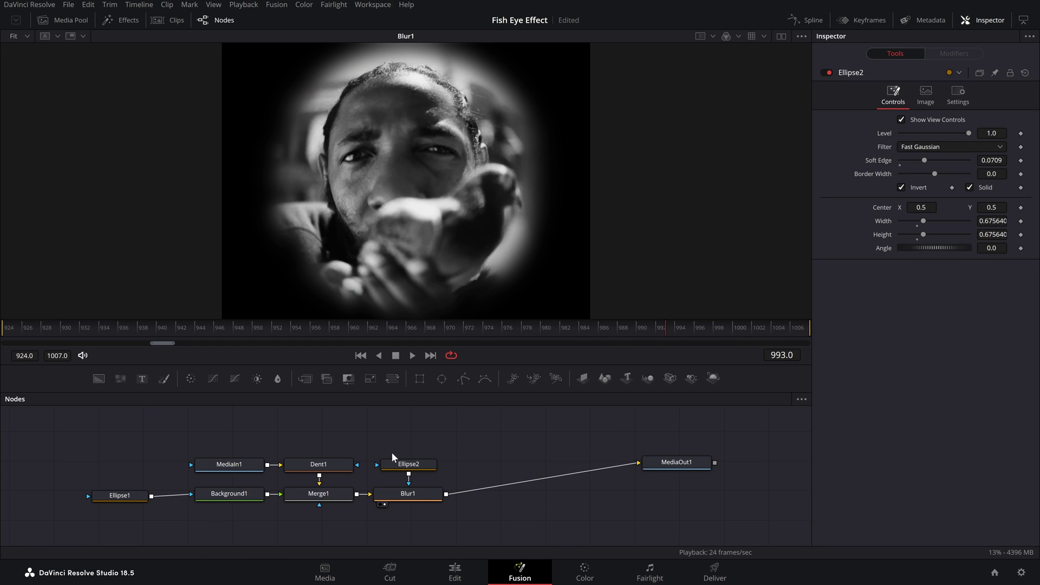
Step: Turn Blur1's enable switch back on in the Inspector
scroll(256, 169, "up", 5)
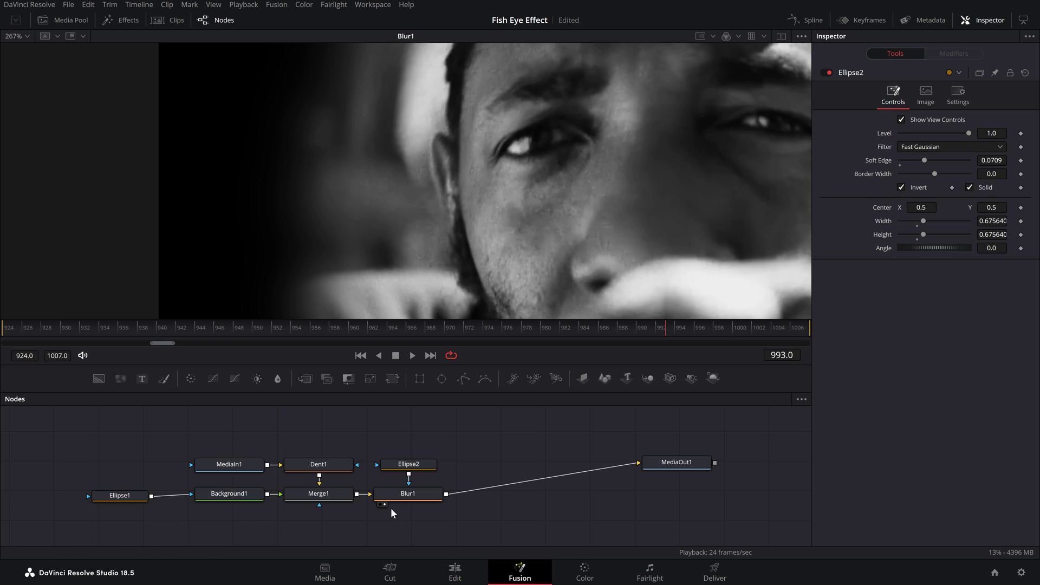
left_click(399, 494)
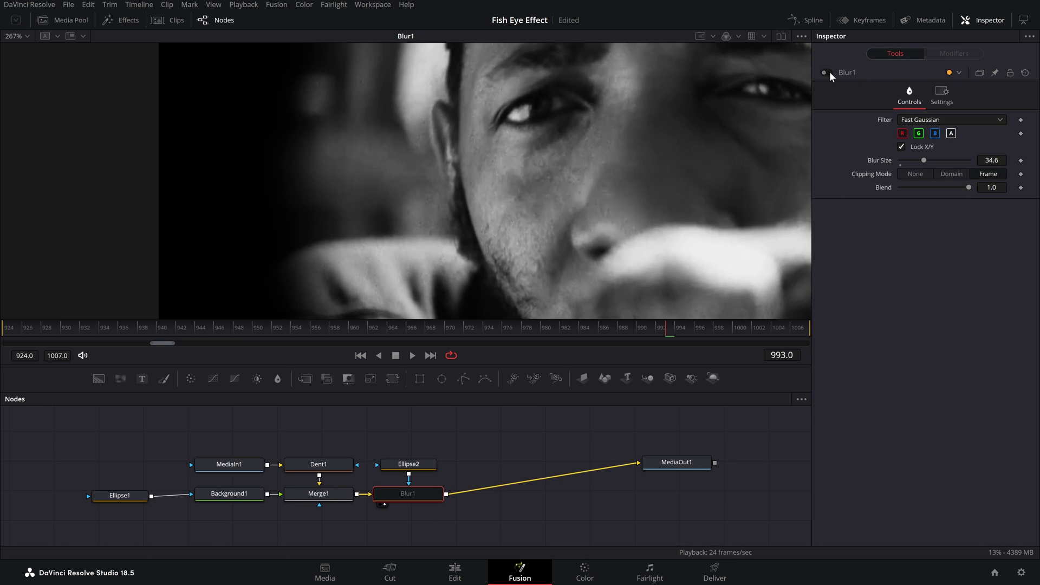
left_click(829, 72)
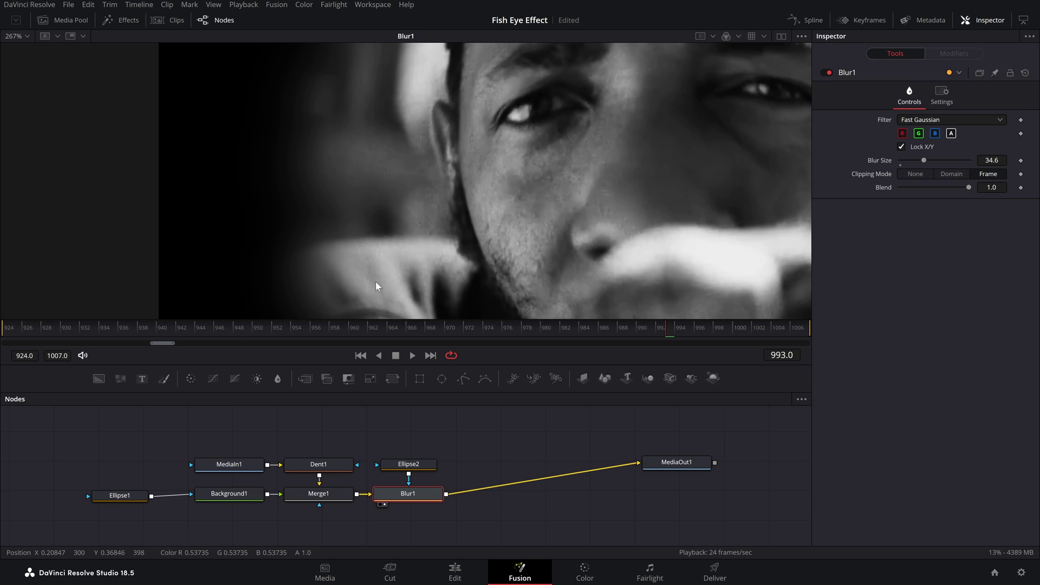
Step: Set the viewer zoom to Fit and save the Fish Eye Effect project
left_click(26, 36)
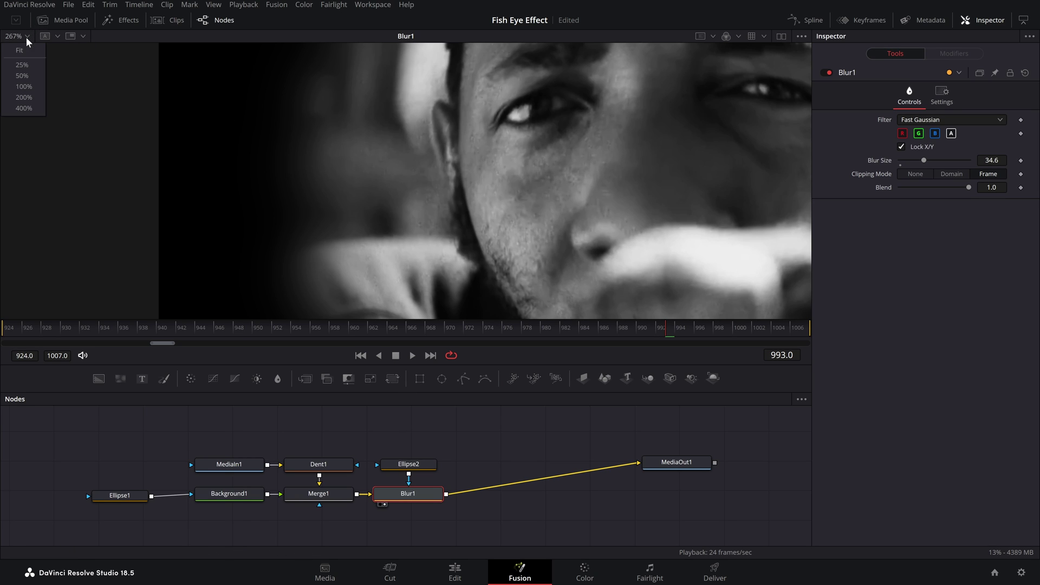
left_click(28, 52)
key("ctrl+s")
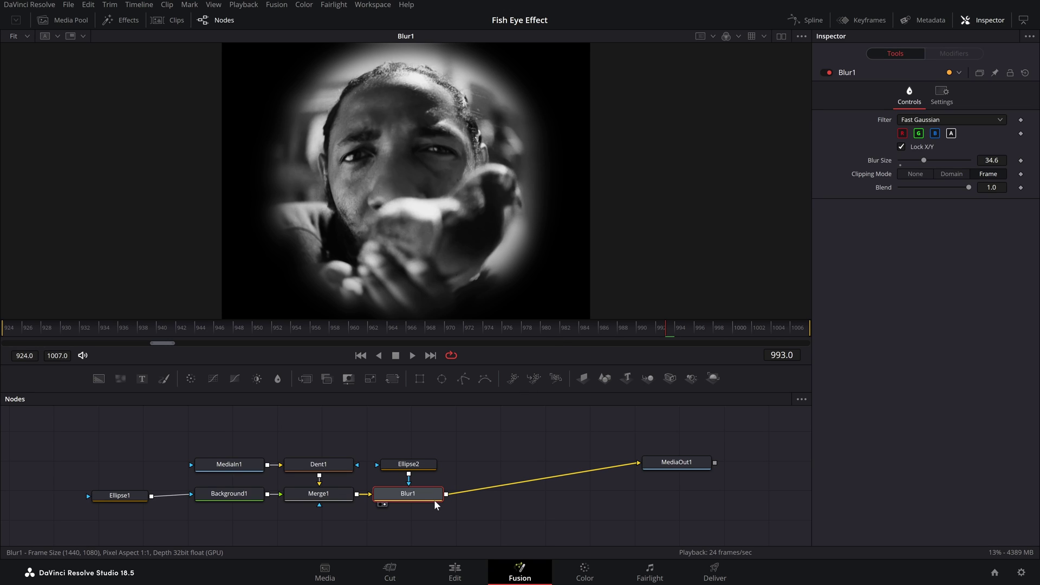
Step: Add a Prism Blur after Blur1 with Aberration Strength 1.0 and view it
key("shift+space")
type("blur")
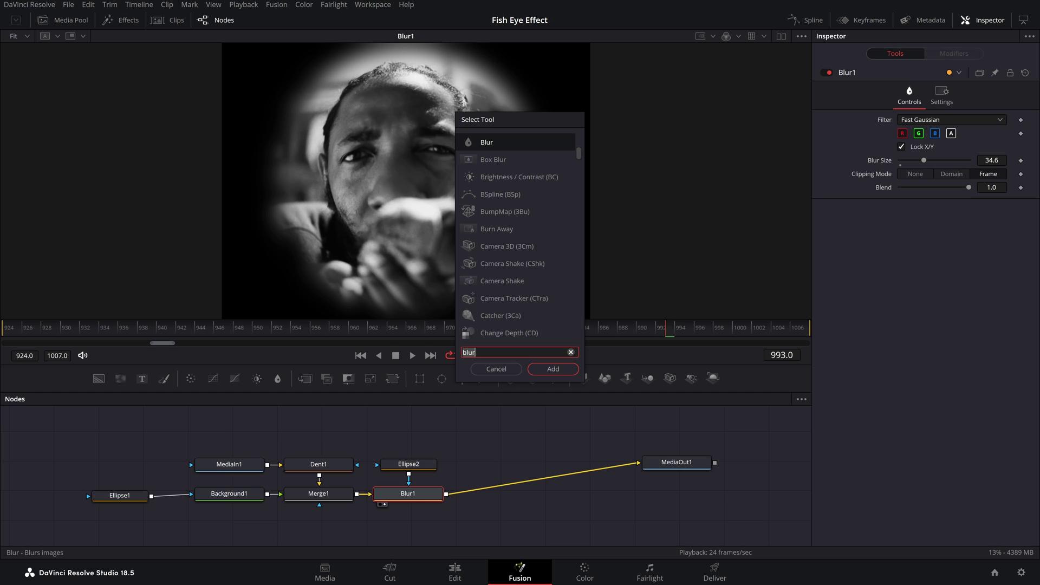
key("BackSpace")
key("BackSpace")
key("BackSpace")
key("BackSpace")
type("pris")
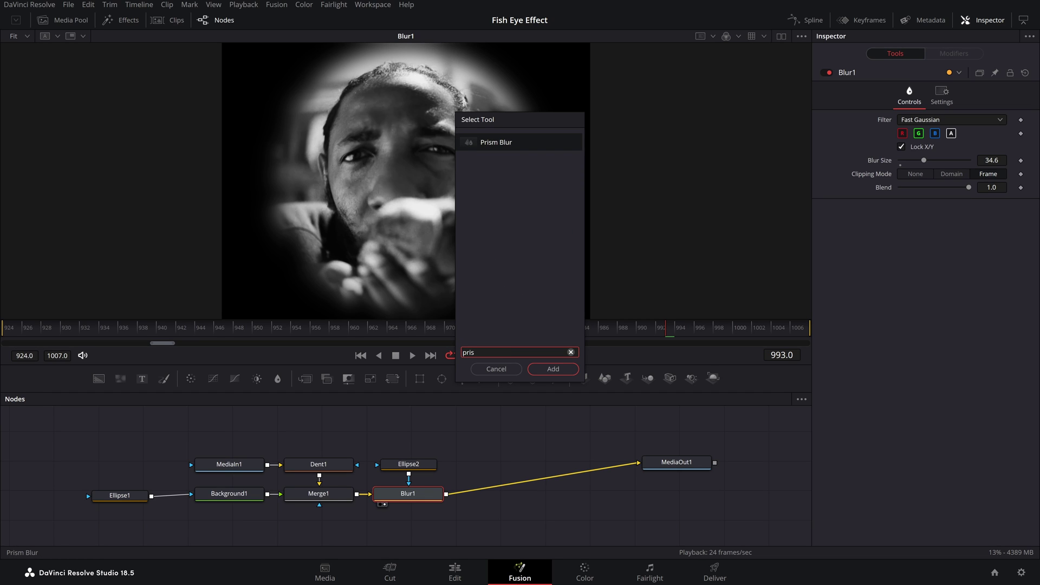
key("Return")
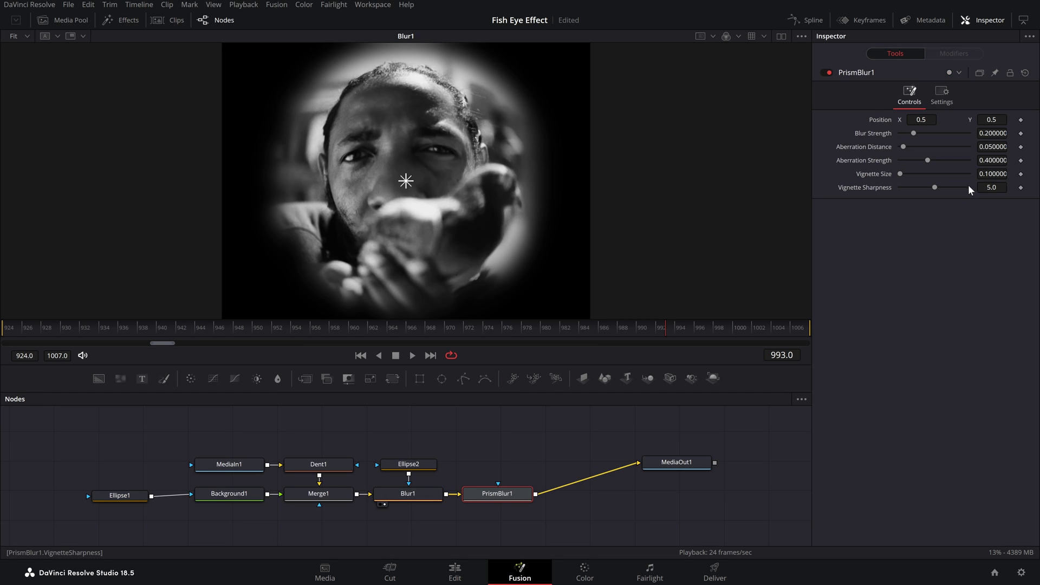
left_click_drag(927, 161, 967, 159)
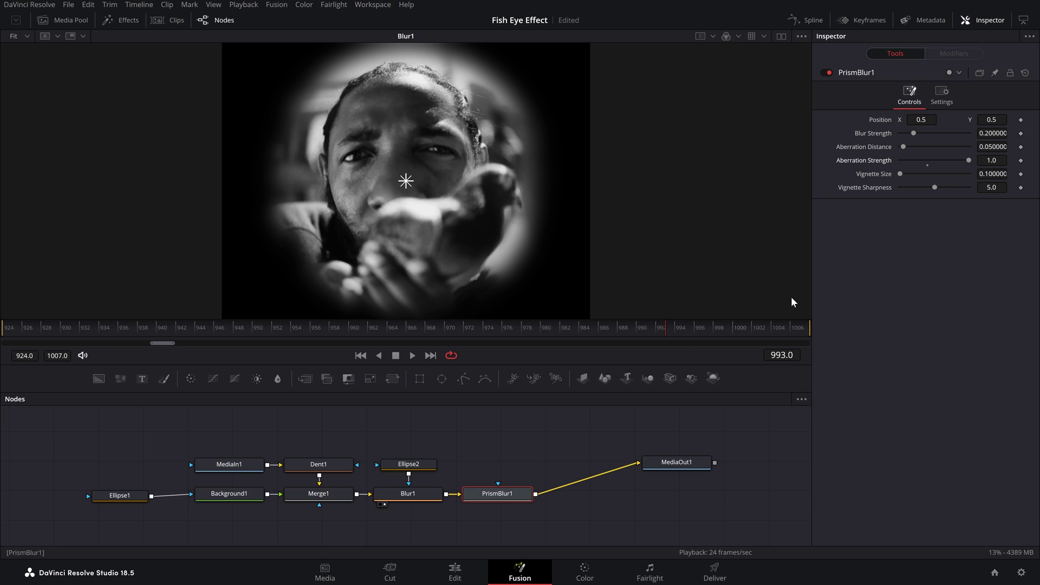
key("1")
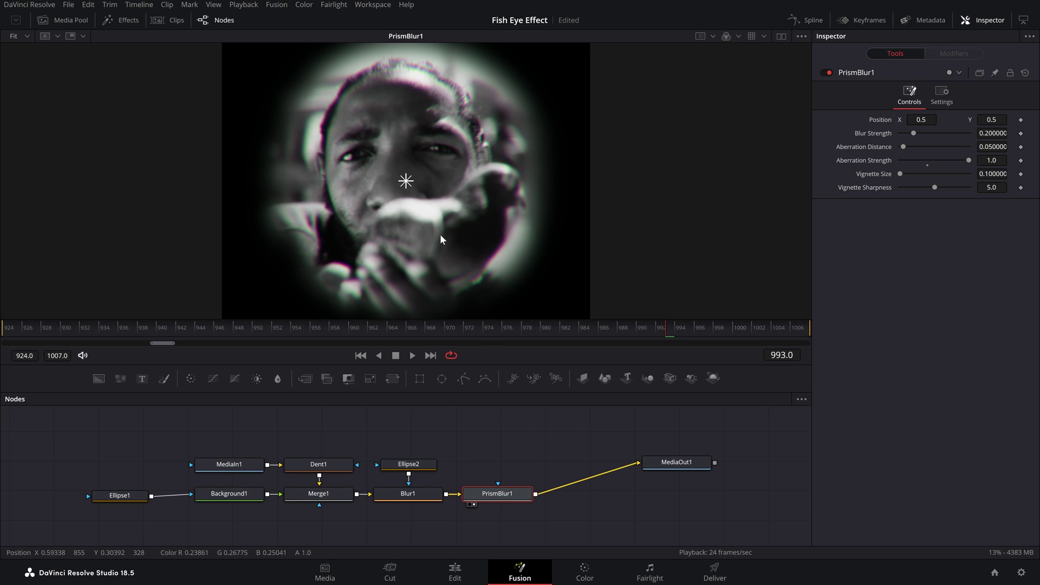
Step: Toggle the Prism Blur off and back on to compare the RGB split
scroll(501, 184, "up", 5)
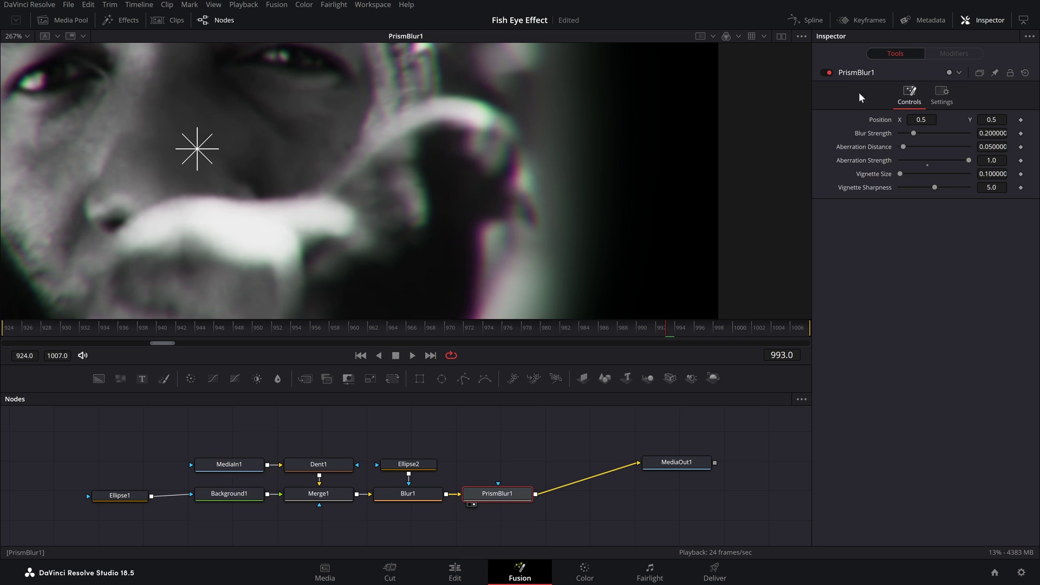
left_click(827, 73)
left_click(828, 72)
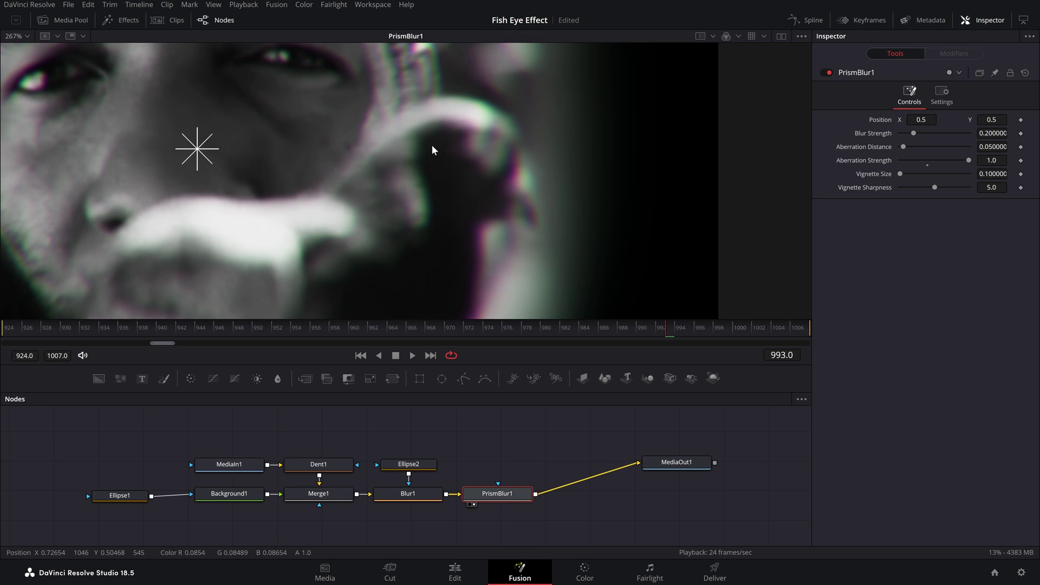
scroll(459, 176, "down", 6)
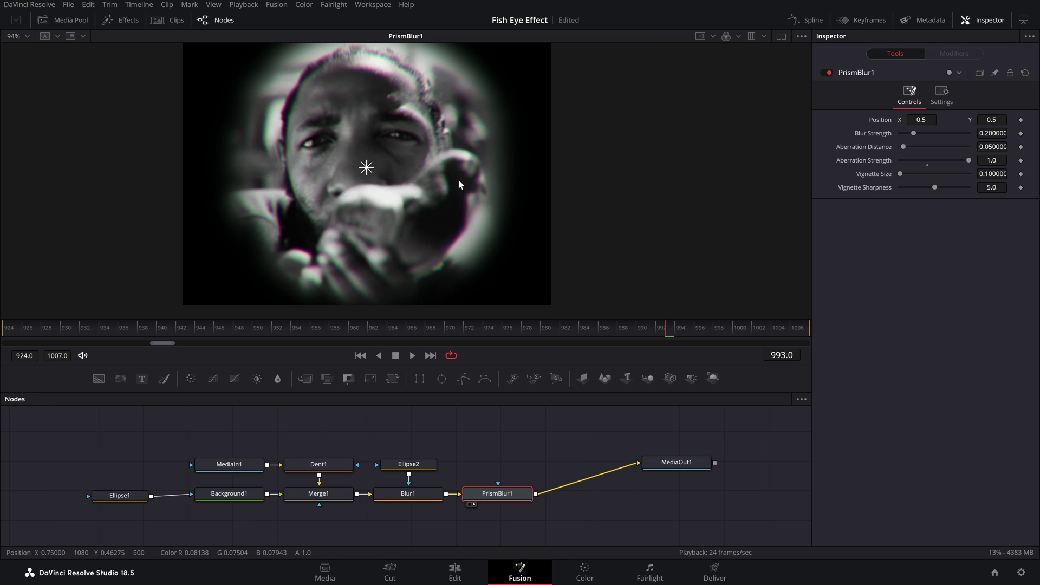
scroll(456, 136, "up", 2)
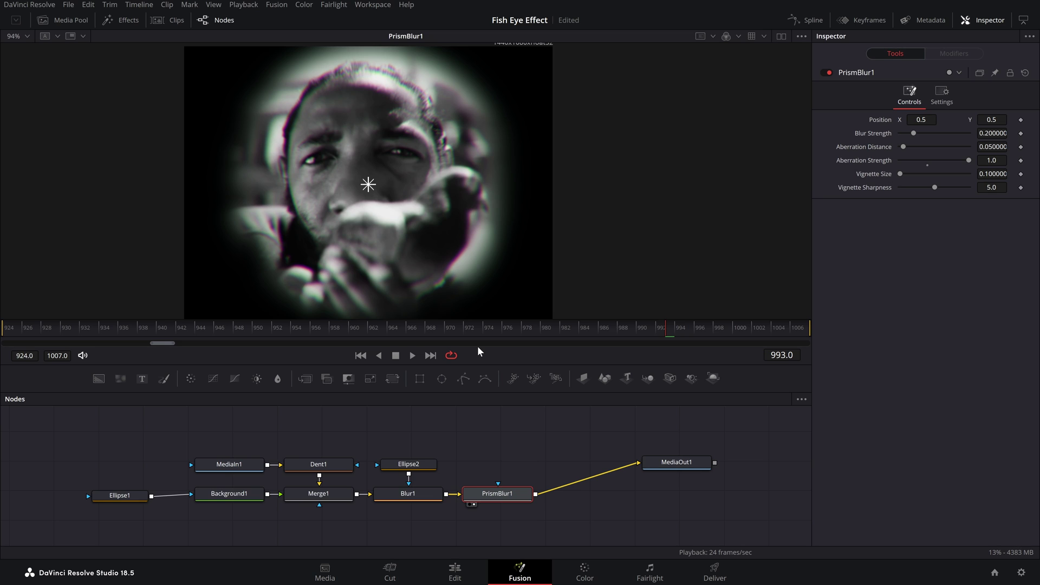
Step: Mask the Prism Blur with an enlarged, inverted Ellipse3 with Soft Edge about 0.058
left_click(441, 378)
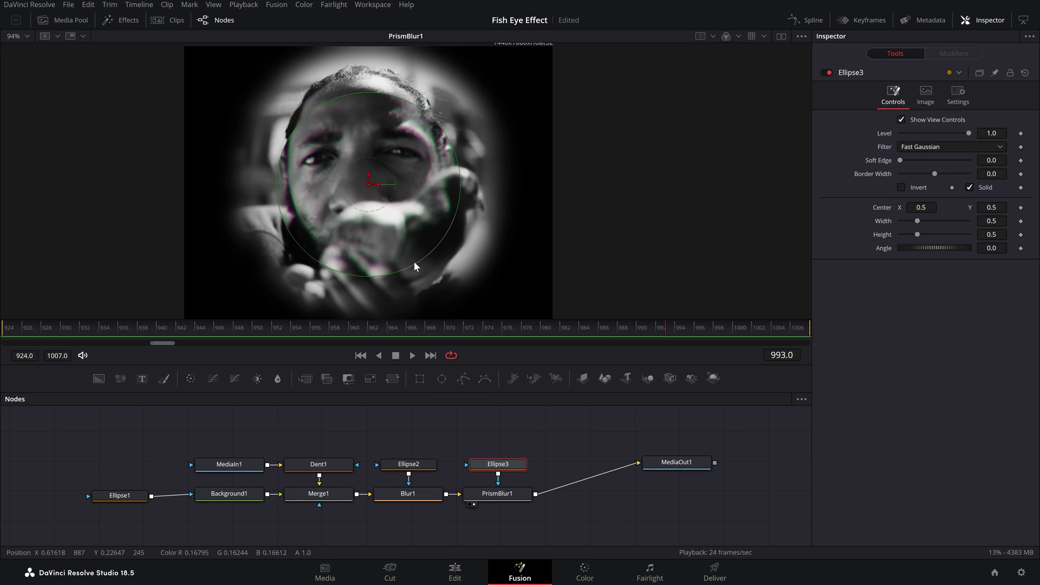
left_click_drag(414, 261, 434, 287)
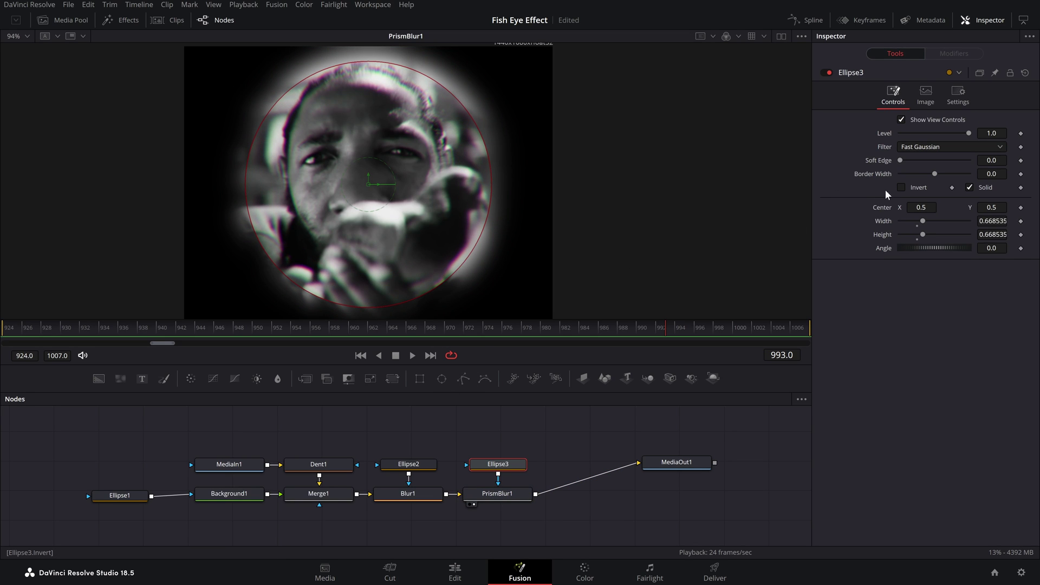
left_click(900, 188)
left_click_drag(900, 160, 919, 160)
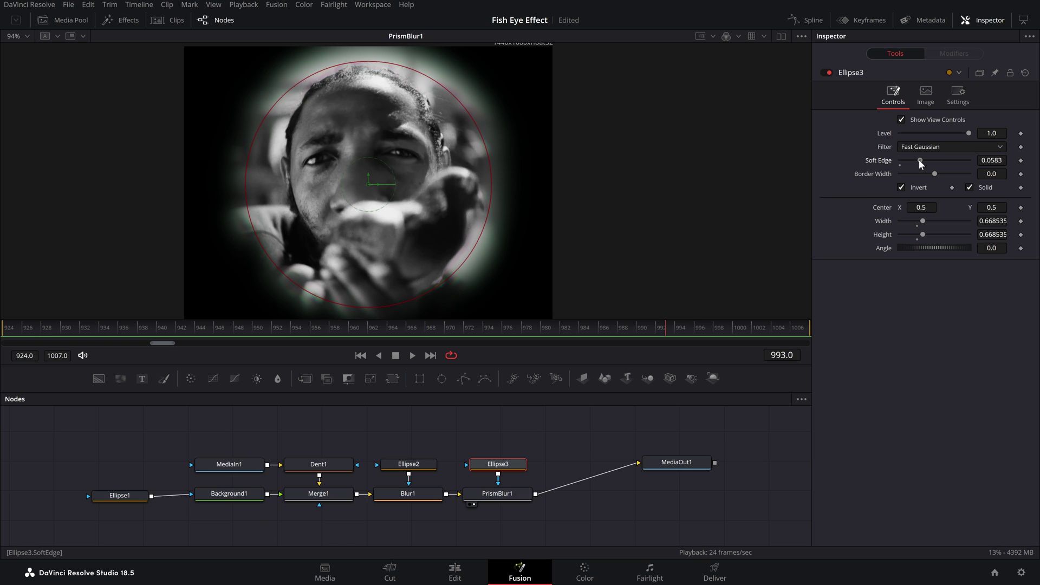
left_click_drag(463, 261, 469, 264)
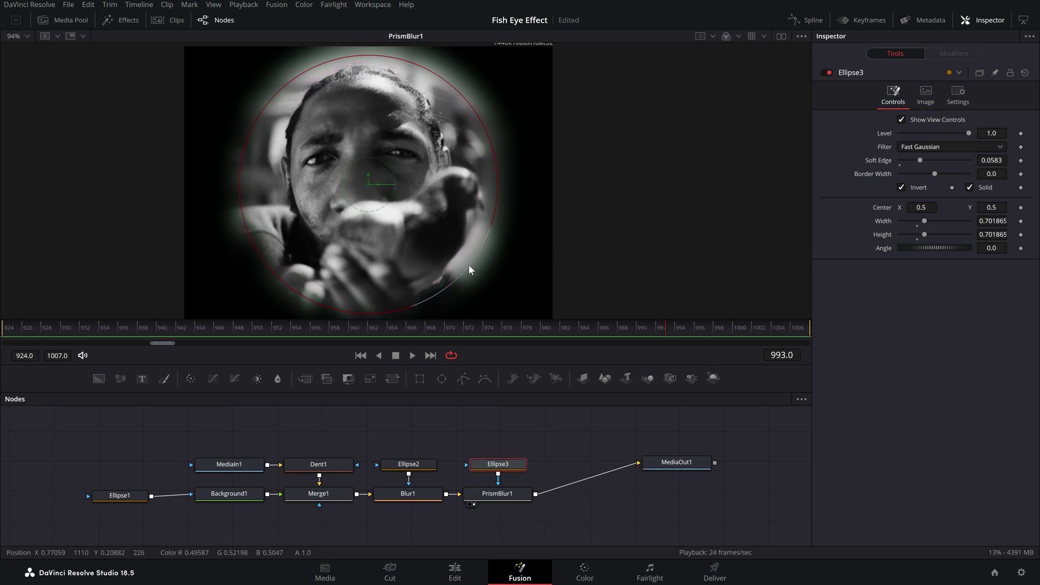
scroll(220, 193, "up", 5)
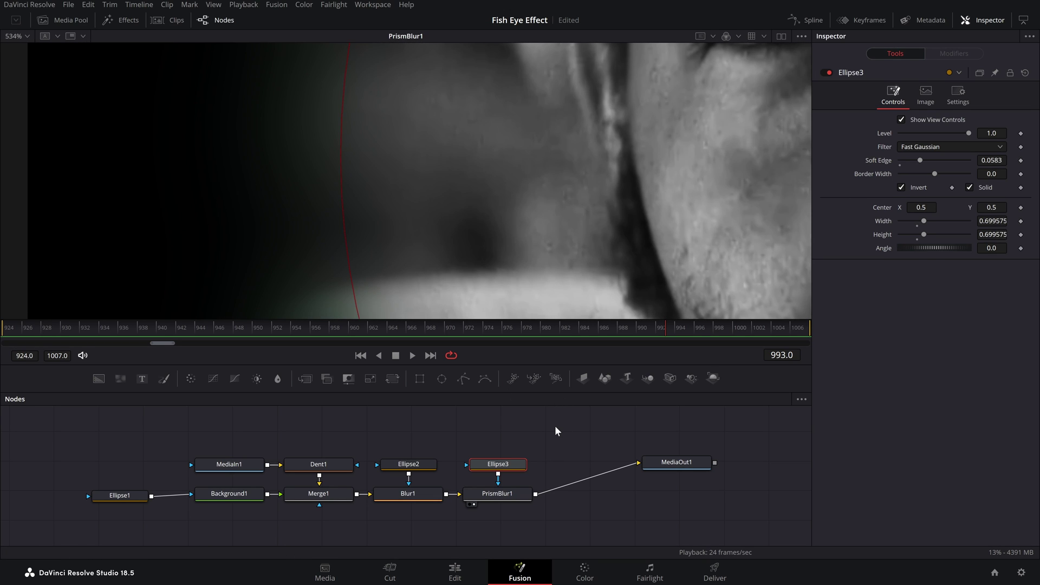
Step: Toggle PrismBlur1 off and on to compare, then fit the frame in the viewer
left_click(522, 495)
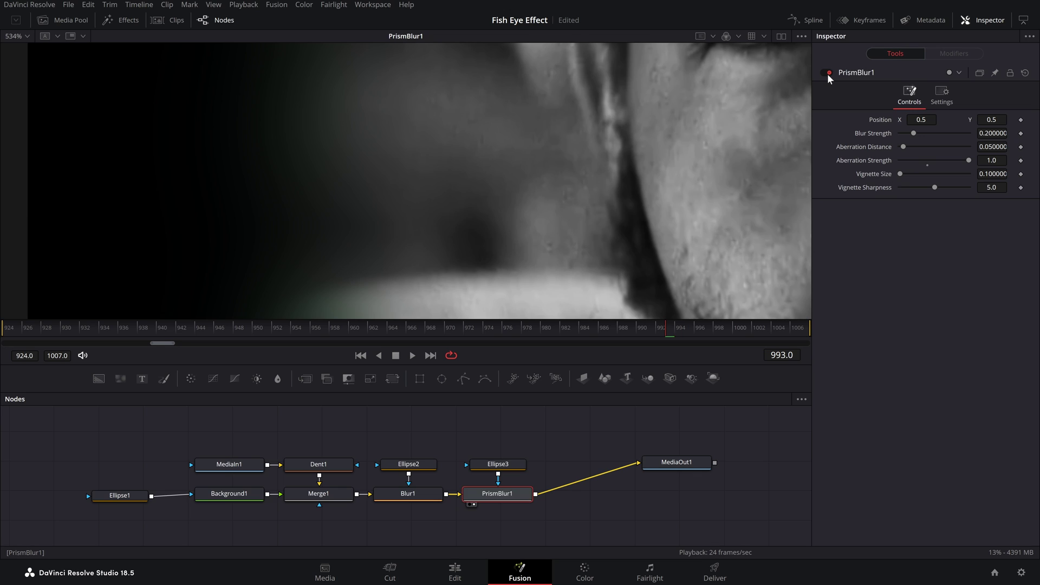
left_click(827, 74)
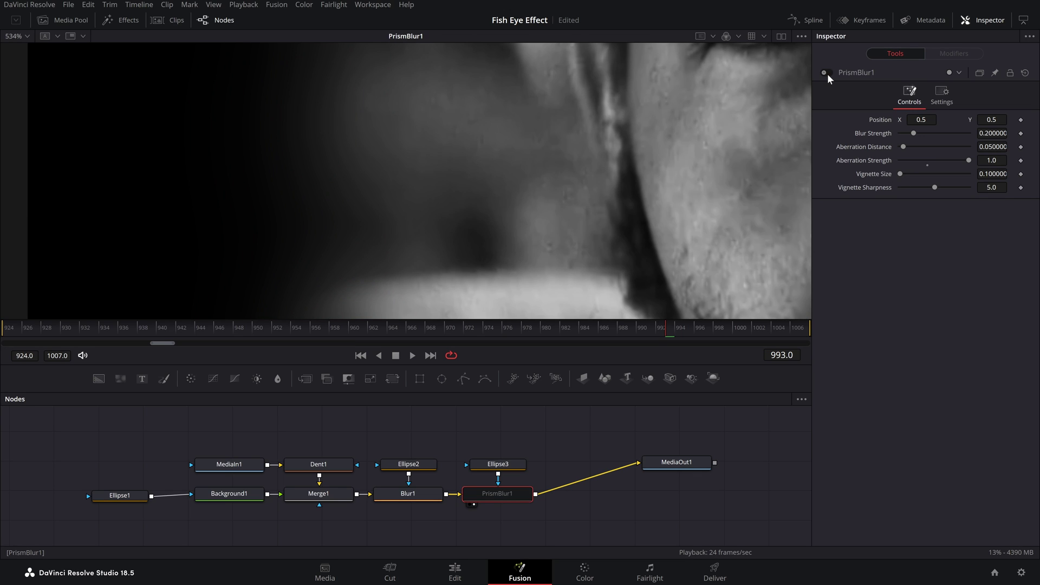
left_click(828, 74)
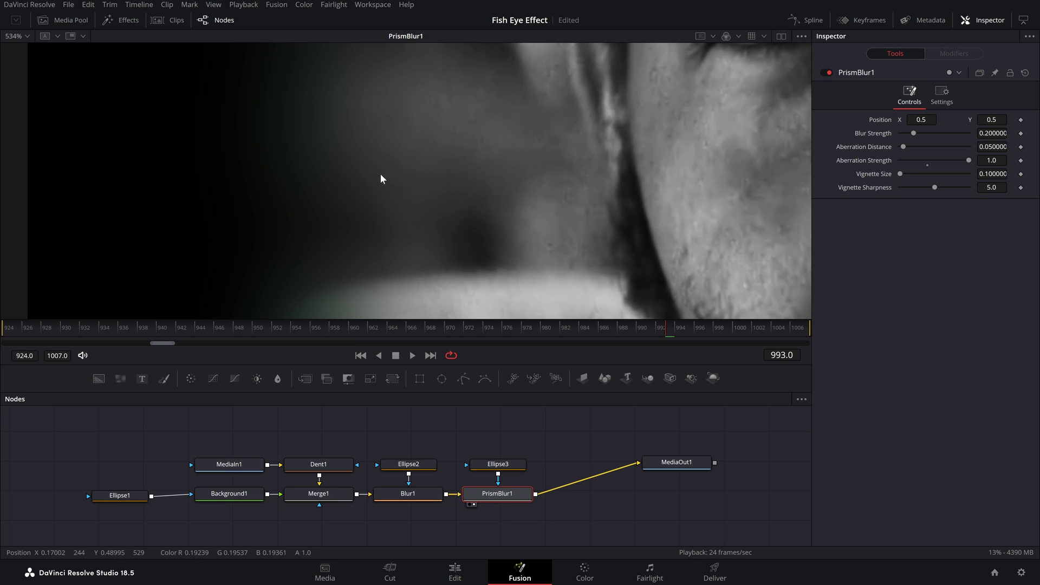
left_click(26, 36)
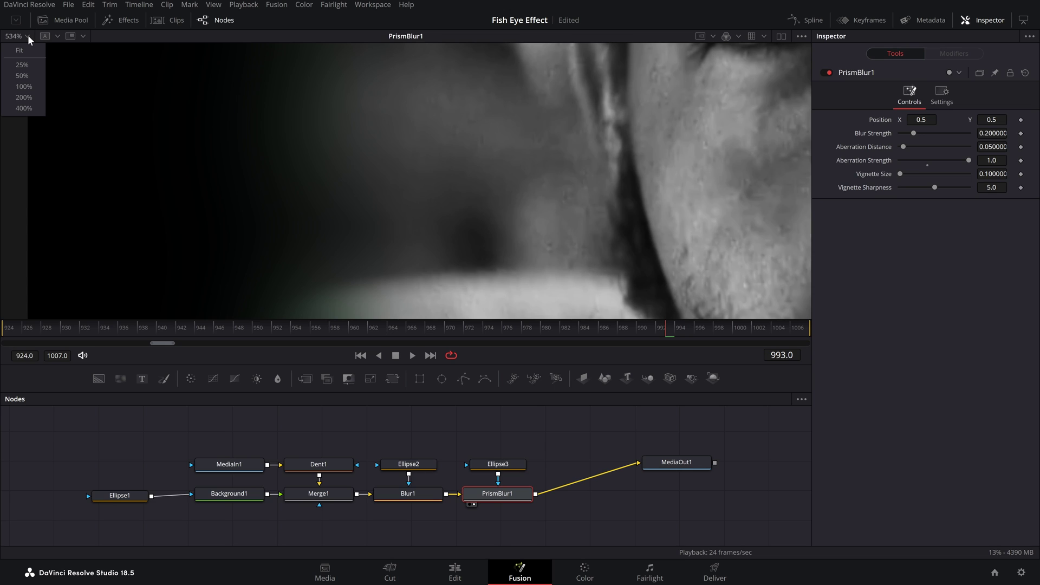
left_click(23, 51)
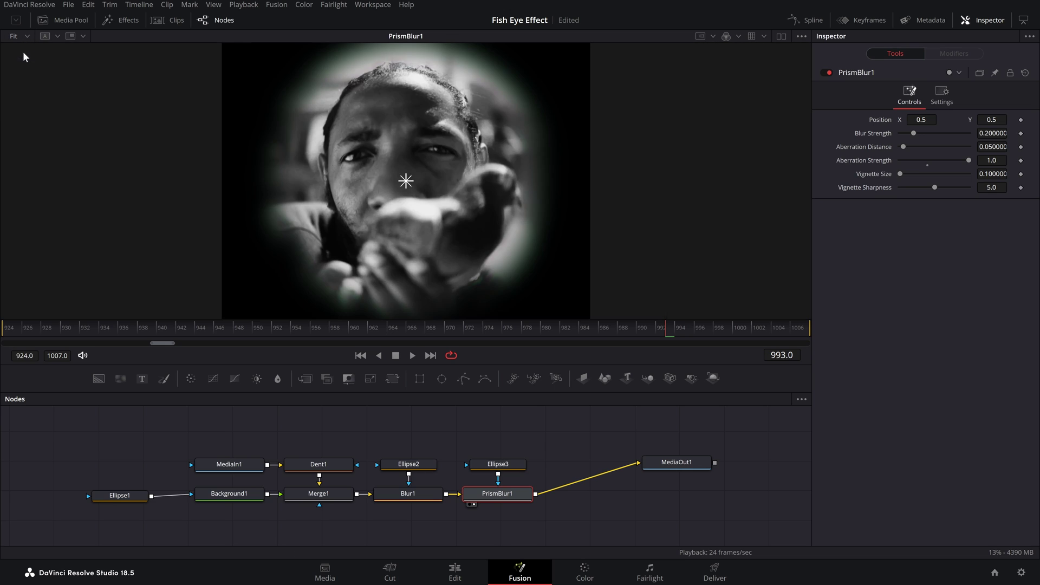
Step: Deselect PrismBlur1, enlarge the viewer slightly, and play the clip to review the effect
left_click(577, 523)
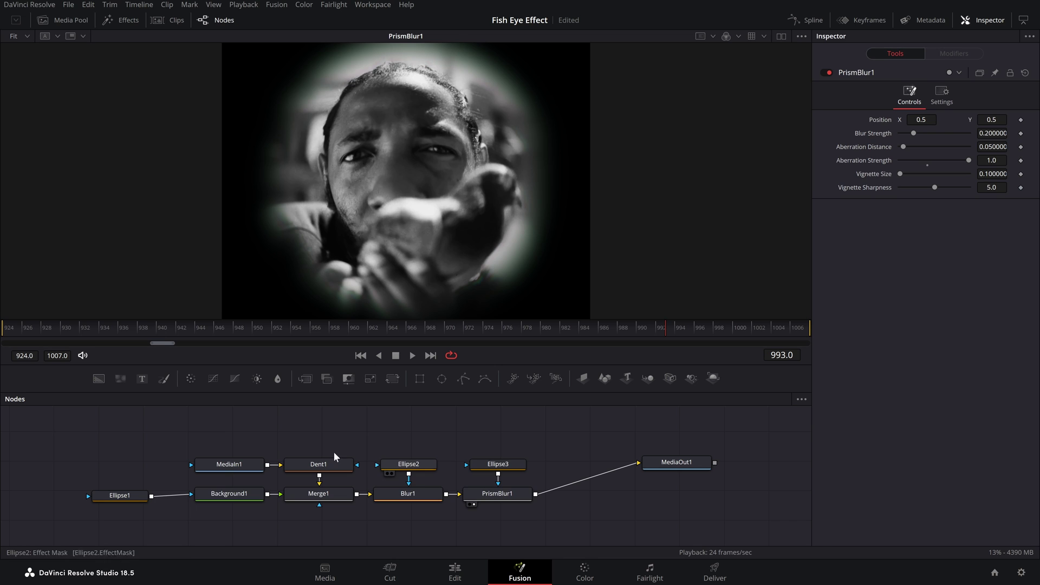
left_click_drag(65, 320, 64, 324)
key("space")
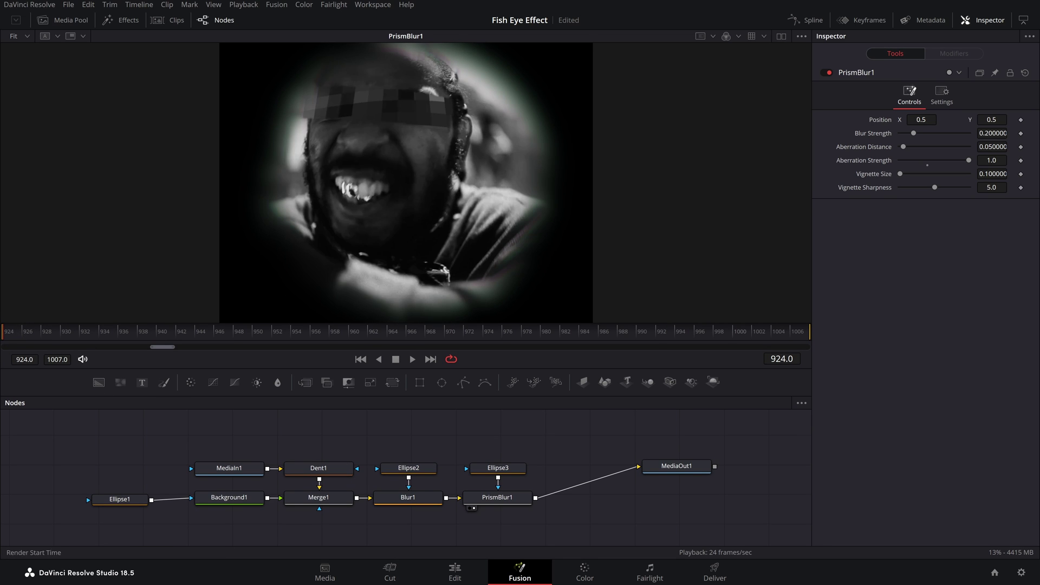